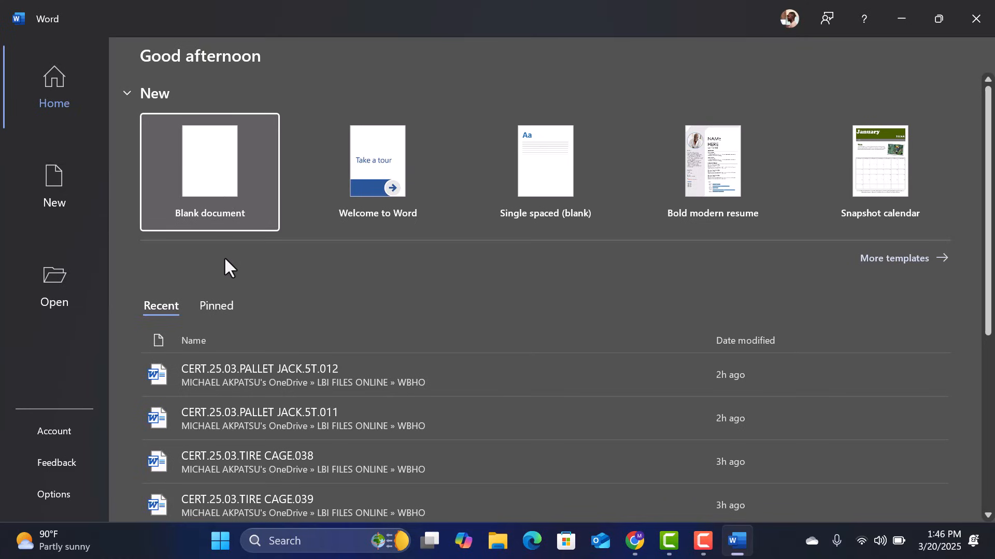
Create a blank Word document and open the account information page
{"action": "left_click", "coordinate": [211, 176]}
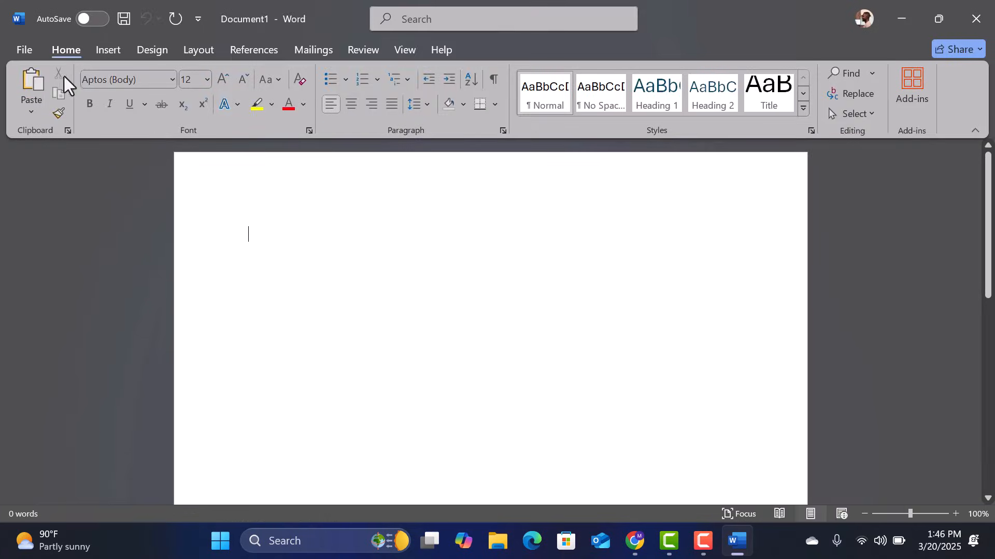
{"action": "left_click", "coordinate": [26, 50]}
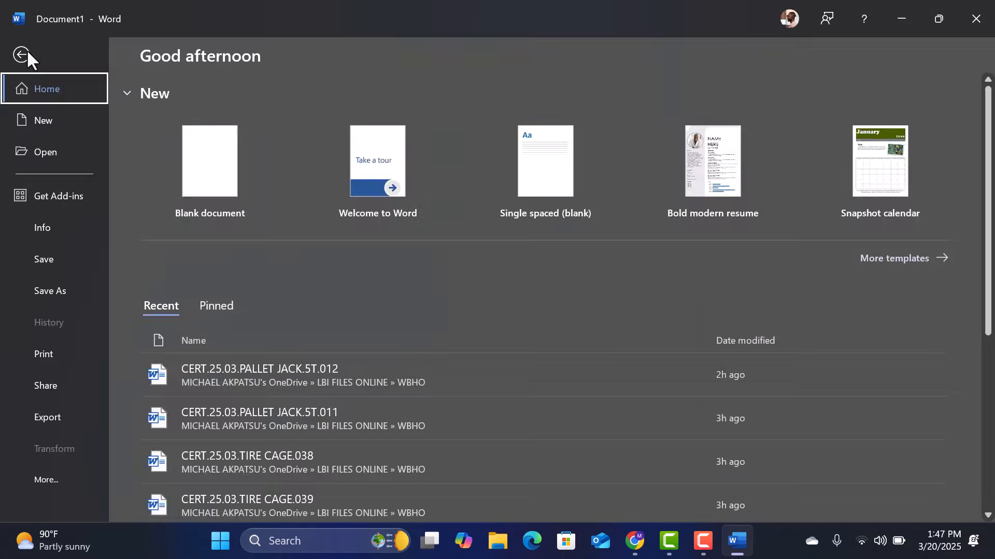
{"action": "left_click", "coordinate": [43, 481]}
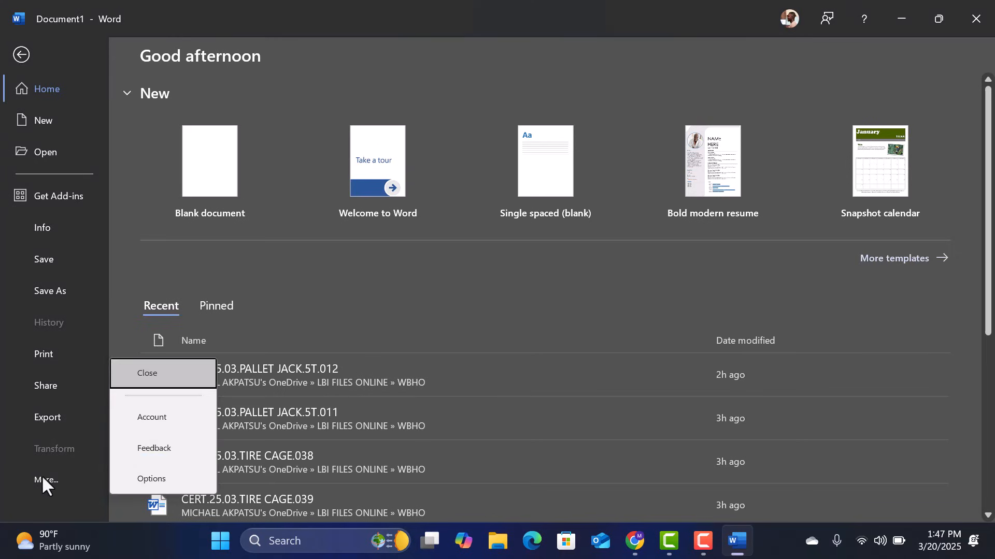
{"action": "left_click", "coordinate": [130, 418]}
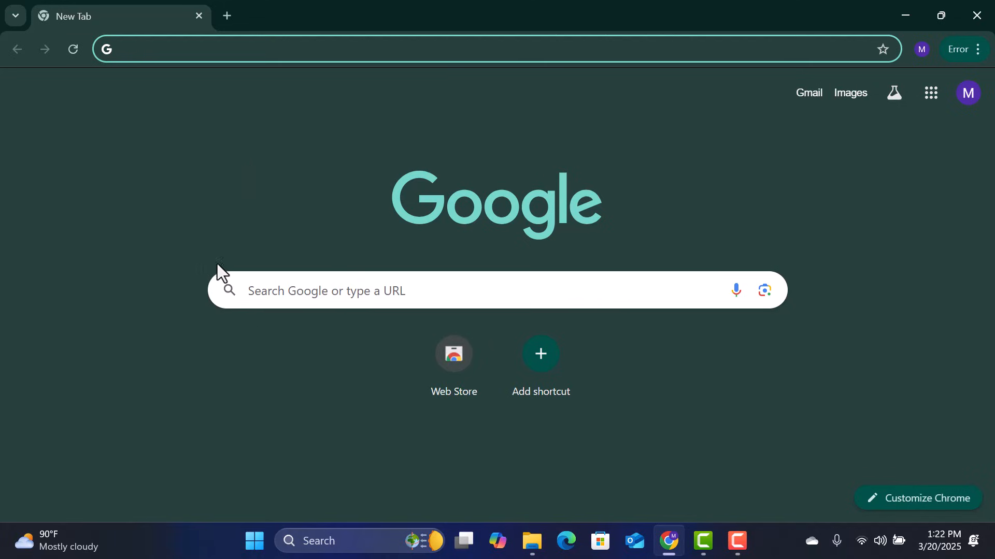
Switch to Chrome and search Google for "office deployment tool"
{"action": "left_click", "coordinate": [276, 292]}
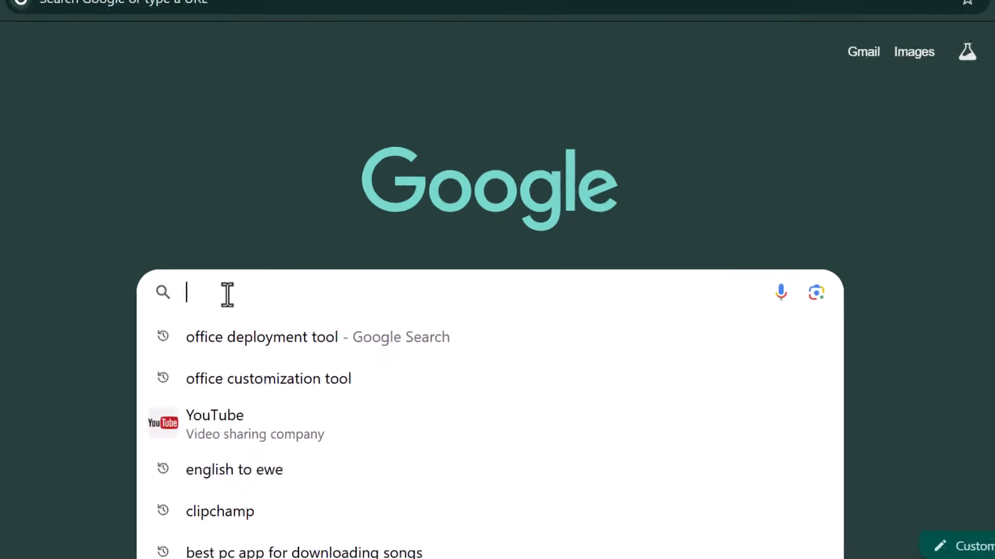
{"action": "type", "text": "office del"}
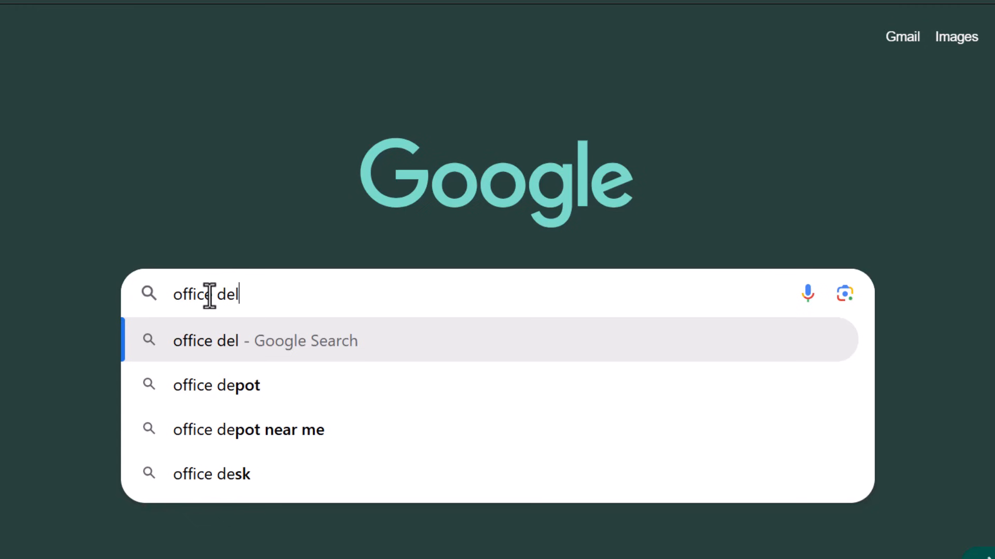
{"action": "key", "text": "BackSpace"}
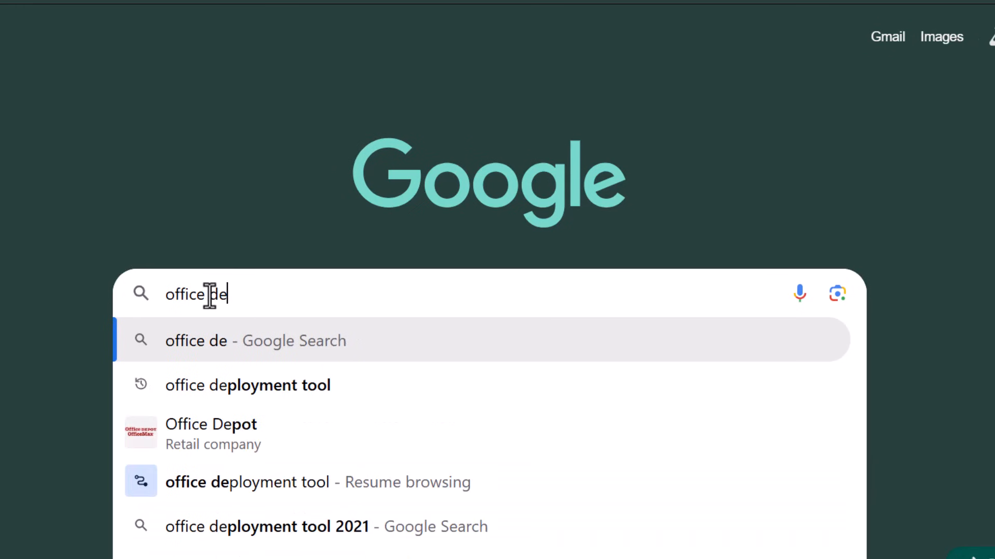
{"action": "type", "text": "ployment tool"}
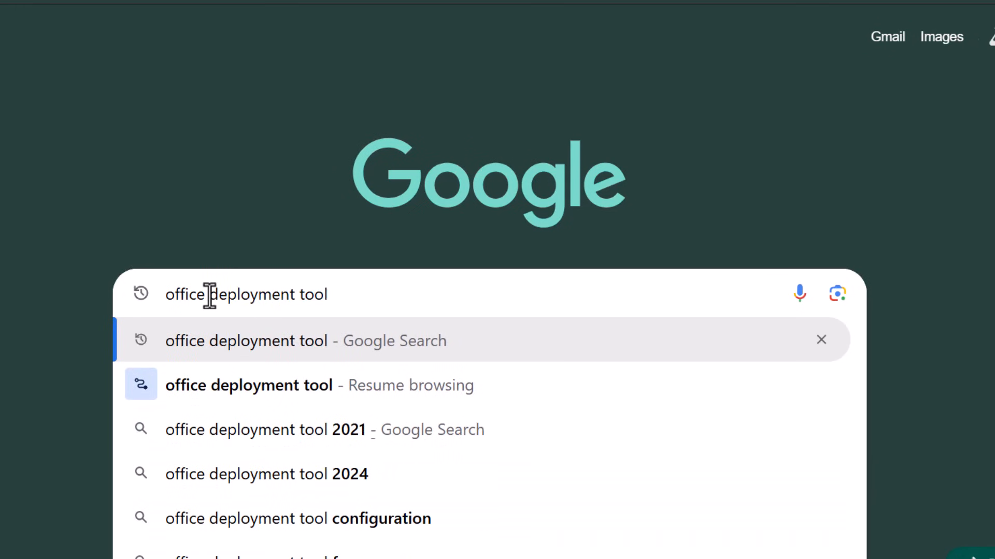
{"action": "key", "text": "Return"}
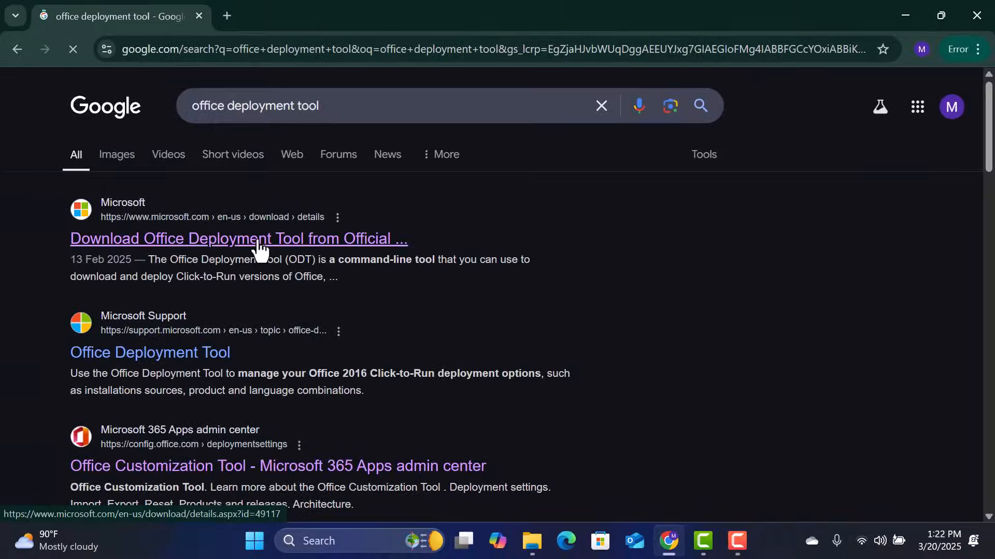
Open Microsoft's official Office Deployment Tool page from the results and download the English version
{"action": "left_click", "coordinate": [257, 239]}
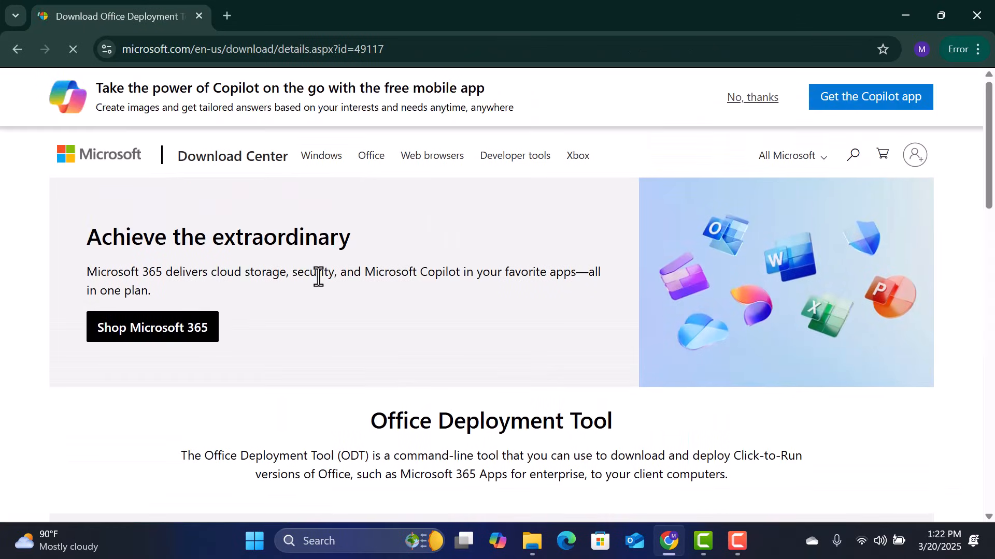
{"action": "scroll", "coordinate": [318, 277], "scroll_direction": "down", "scroll_amount": 5}
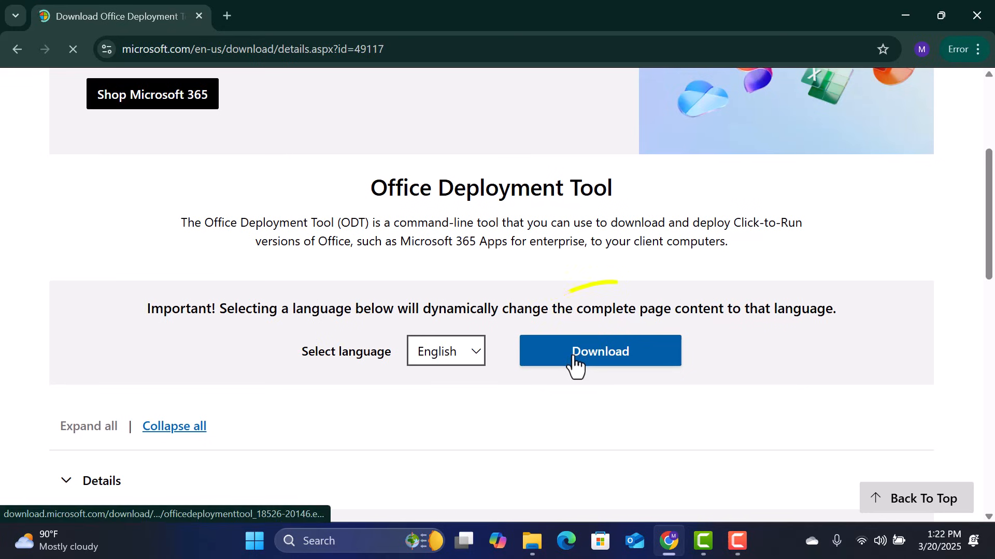
{"action": "left_click", "coordinate": [573, 357]}
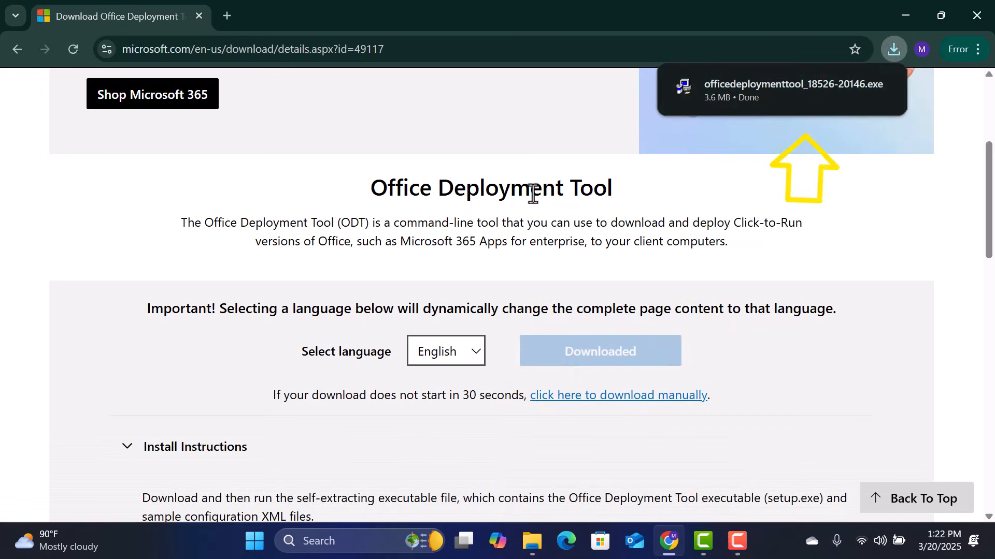
Search for "office customization tool" in a new browser tab and open the Microsoft 365 Apps admin center result
{"action": "left_click", "coordinate": [227, 16]}
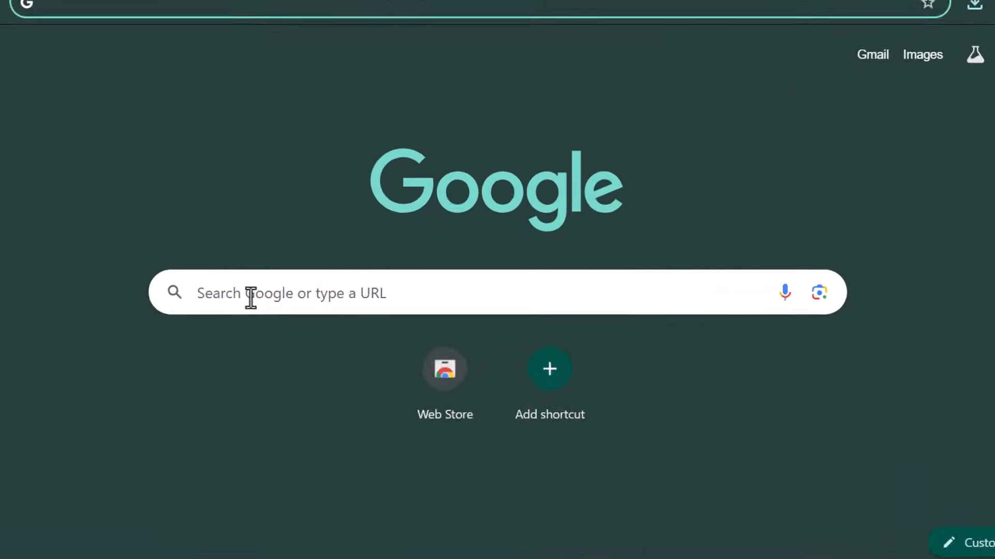
{"action": "left_click", "coordinate": [251, 298]}
{"action": "type", "text": "office custom"}
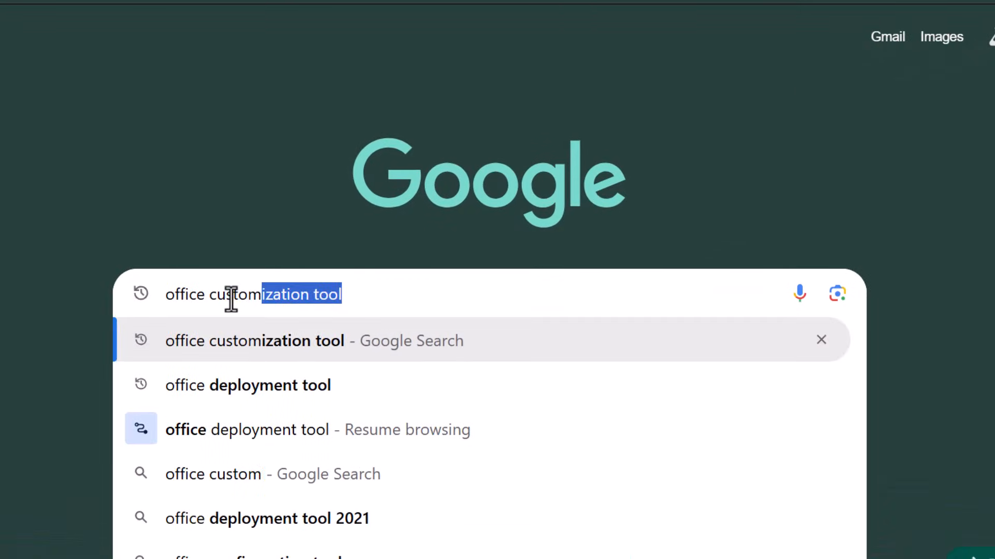
{"action": "key", "text": "BackSpace"}
{"action": "type", "text": "ization tool"}
{"action": "key", "text": "Return"}
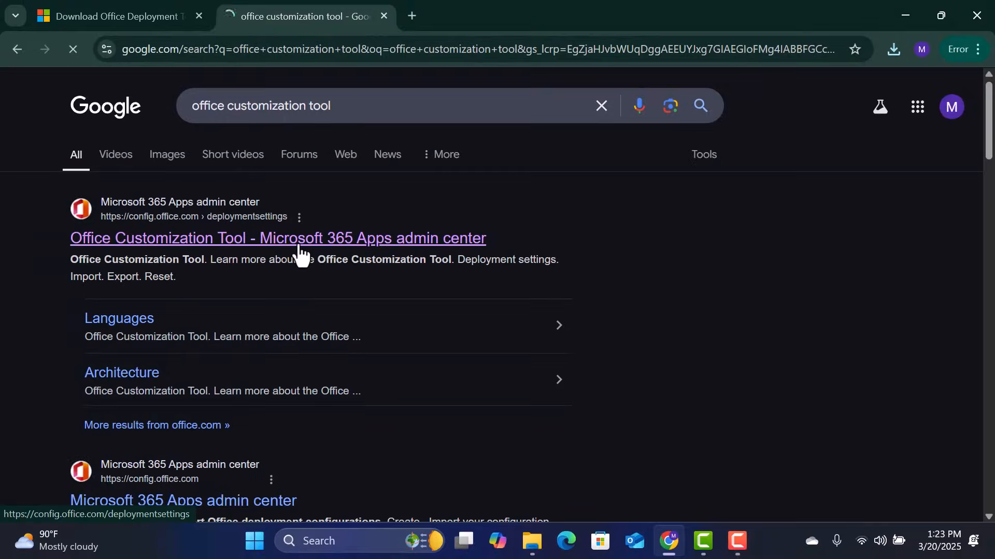
{"action": "left_click", "coordinate": [300, 239]}
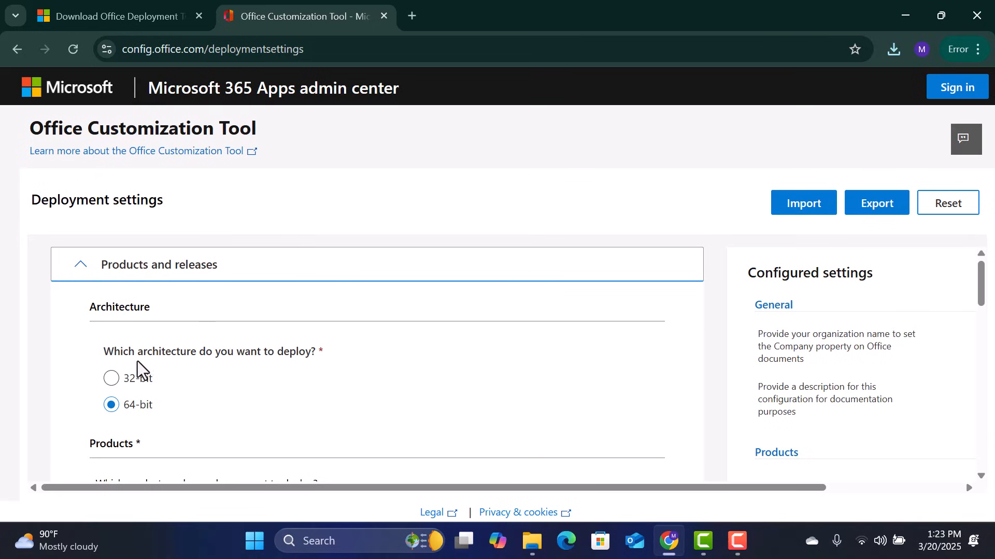
Choose Office LTSC Professional Plus 2024 - Volume License as the Office suite to deploy
{"action": "scroll", "coordinate": [57, 288], "scroll_direction": "down", "scroll_amount": 2}
{"action": "scroll", "coordinate": [57, 292], "scroll_direction": "up", "scroll_amount": 2}
{"action": "scroll", "coordinate": [111, 409], "scroll_direction": "down", "scroll_amount": 5}
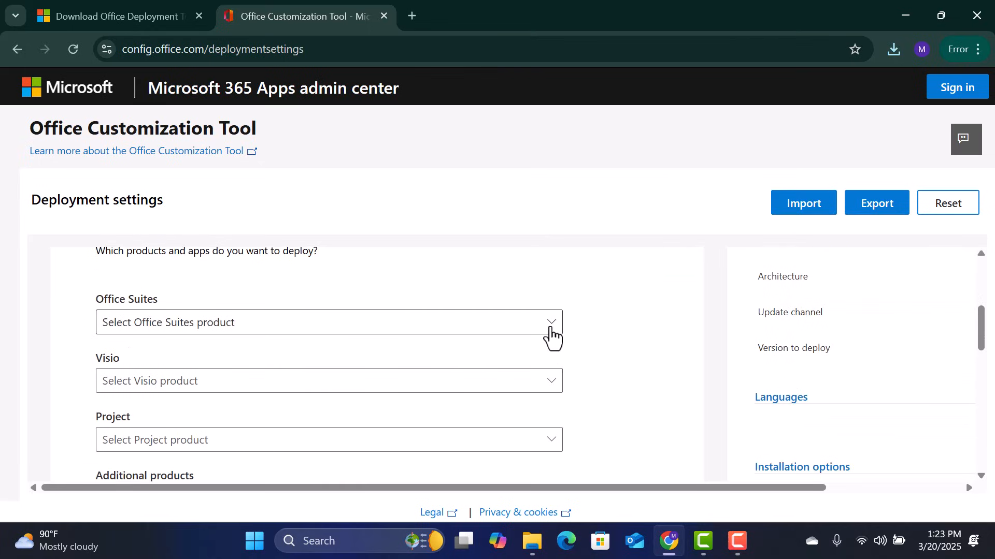
{"action": "left_click", "coordinate": [552, 332]}
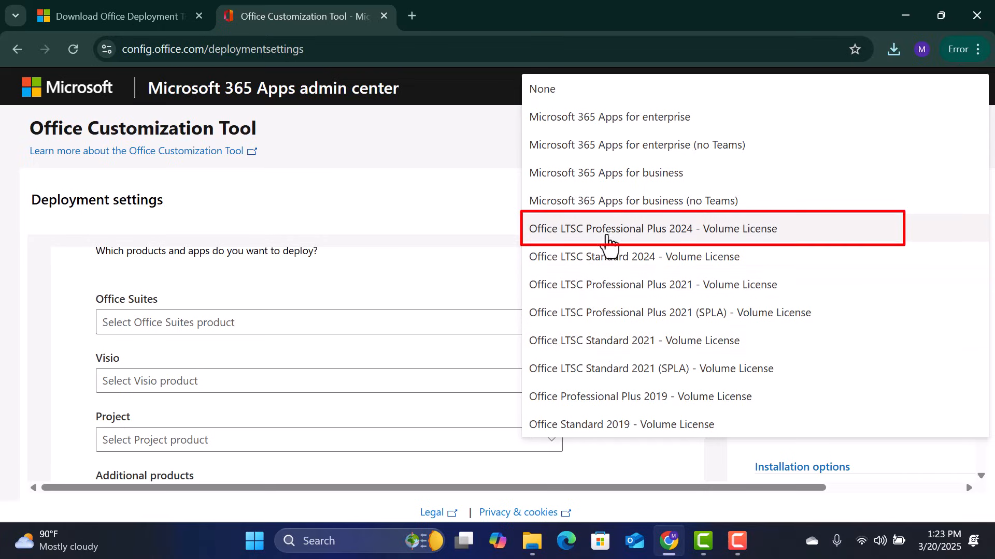
{"action": "left_click", "coordinate": [609, 235]}
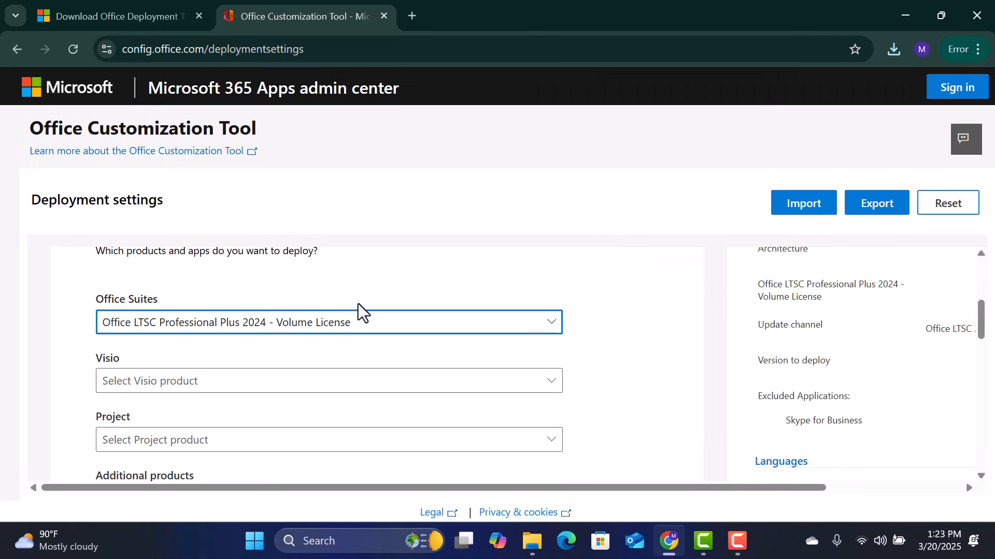
Exclude Access and OneDrive Desktop from the apps being deployed
{"action": "scroll", "coordinate": [198, 346], "scroll_direction": "down", "scroll_amount": 3}
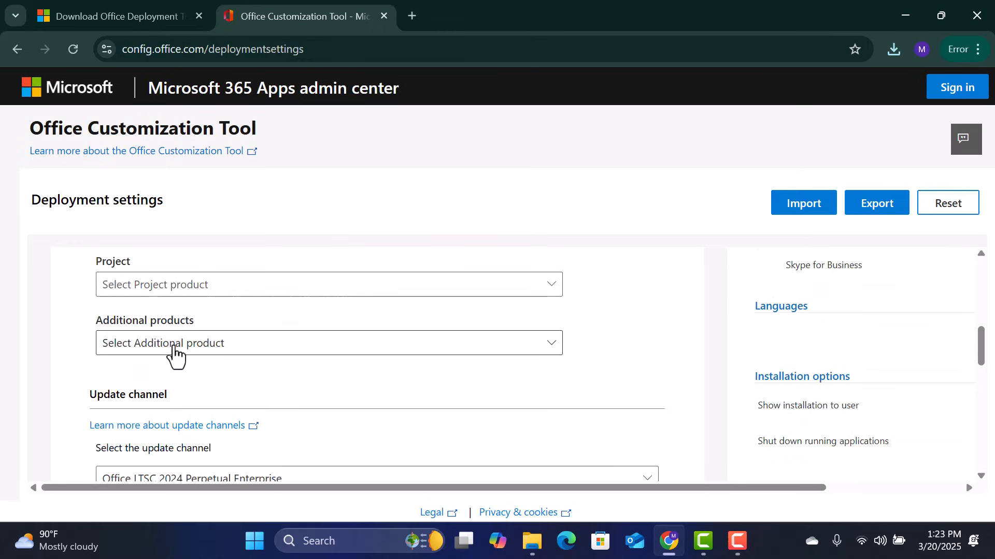
{"action": "scroll", "coordinate": [176, 355], "scroll_direction": "down", "scroll_amount": 4}
{"action": "scroll", "coordinate": [171, 355], "scroll_direction": "down", "scroll_amount": 2}
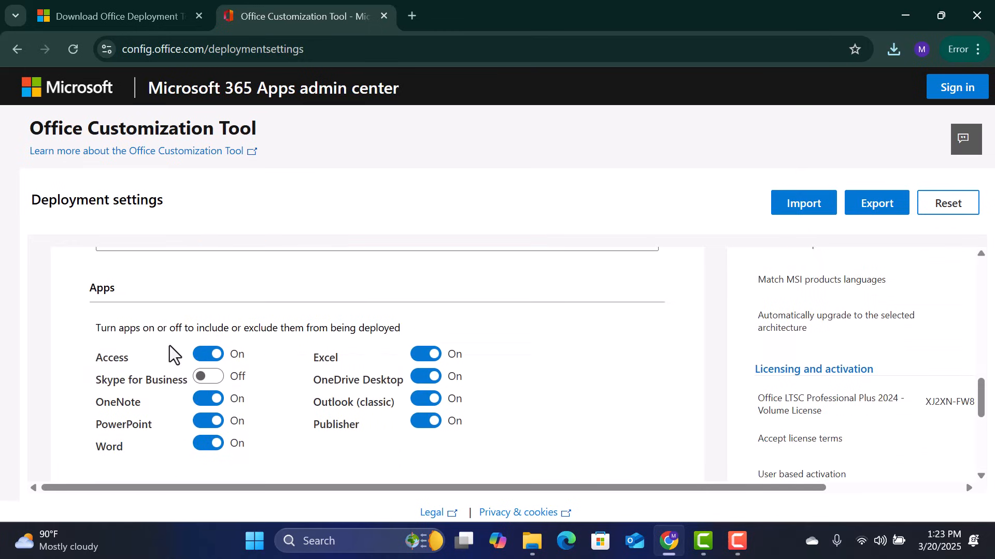
{"action": "left_click", "coordinate": [203, 356]}
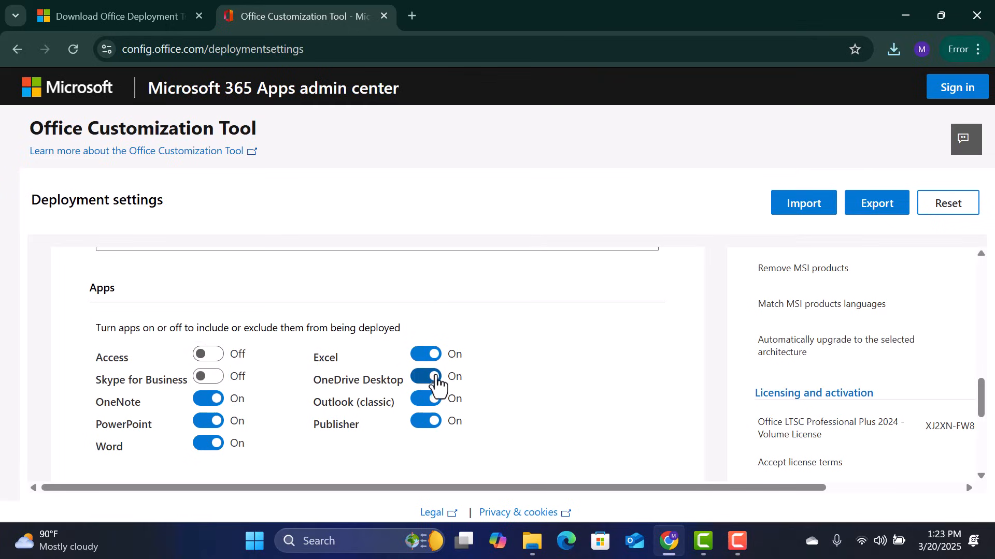
{"action": "left_click", "coordinate": [433, 377]}
Set the primary language of the deployment to English (United Kingdom)
{"action": "scroll", "coordinate": [198, 401], "scroll_direction": "down", "scroll_amount": 2}
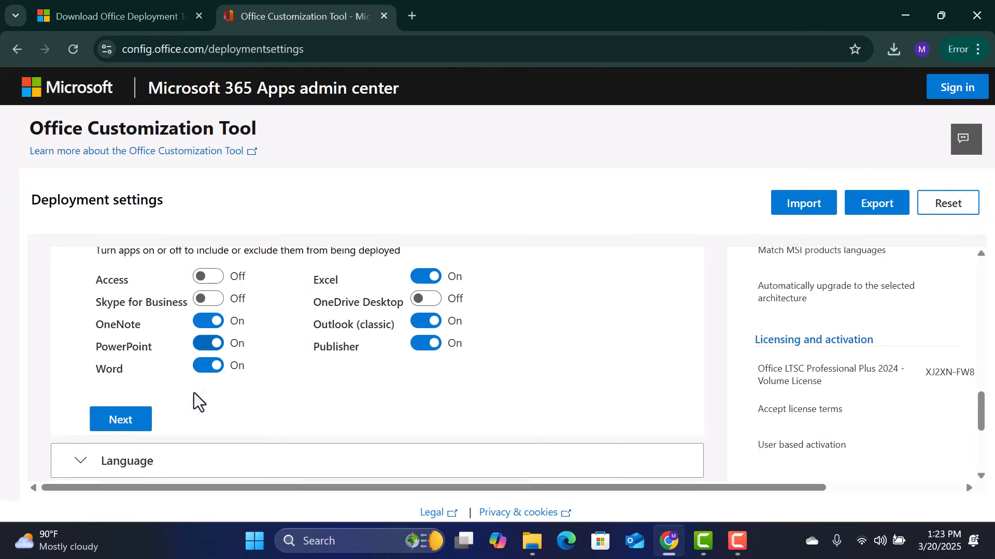
{"action": "scroll", "coordinate": [198, 401], "scroll_direction": "down", "scroll_amount": 2}
{"action": "left_click", "coordinate": [155, 394]}
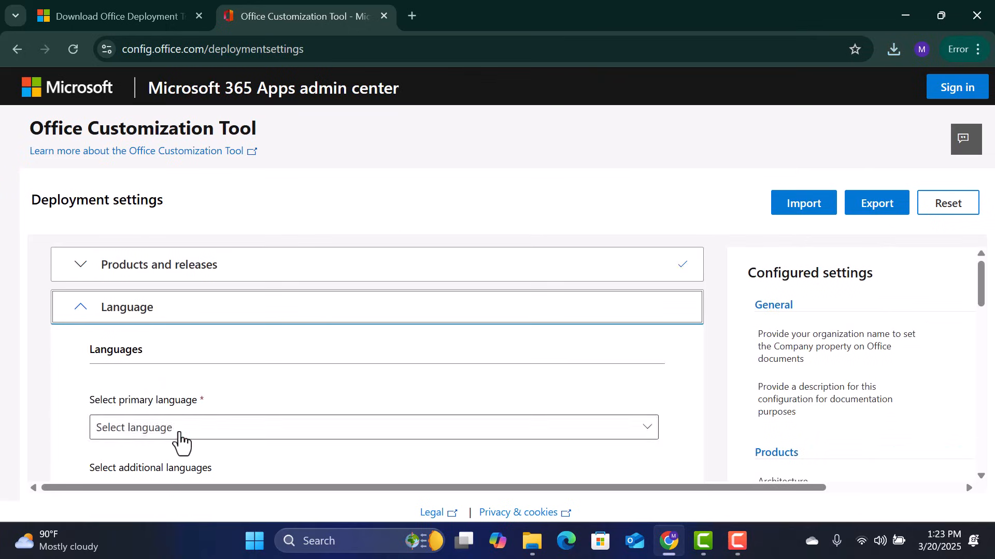
{"action": "left_click", "coordinate": [178, 437]}
{"action": "left_click", "coordinate": [173, 346]}
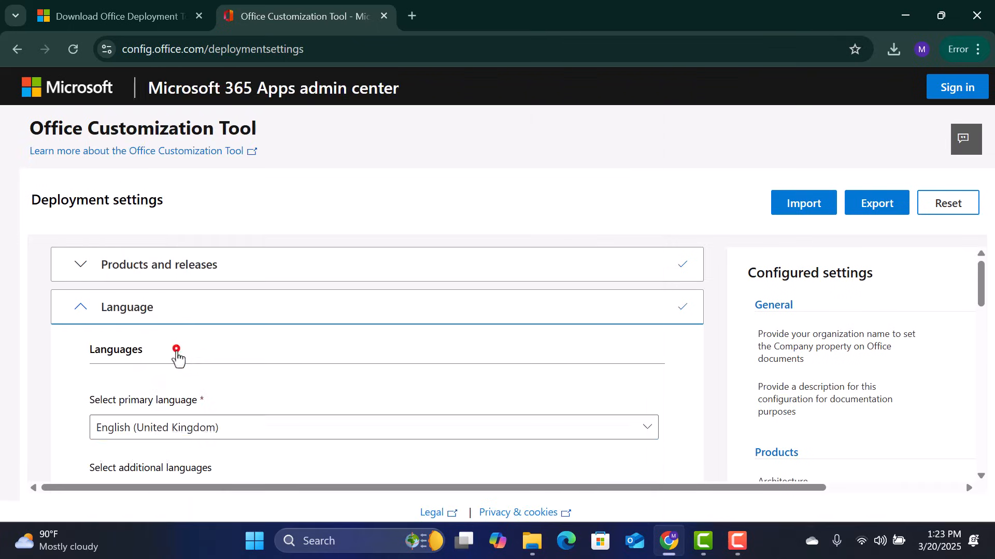
Export the deployment settings as an XML file named Configuration, using Office Open XML formats by default and accepting the license terms
{"action": "scroll", "coordinate": [197, 427], "scroll_direction": "down", "scroll_amount": 1}
{"action": "scroll", "coordinate": [195, 421], "scroll_direction": "down", "scroll_amount": 2}
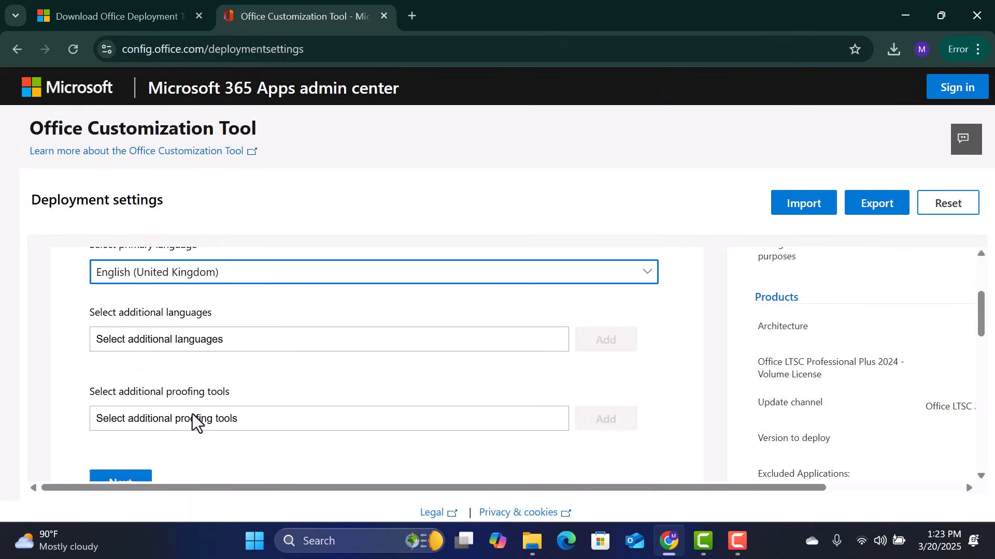
{"action": "scroll", "coordinate": [193, 422], "scroll_direction": "up", "scroll_amount": 3}
{"action": "left_click", "coordinate": [878, 214]}
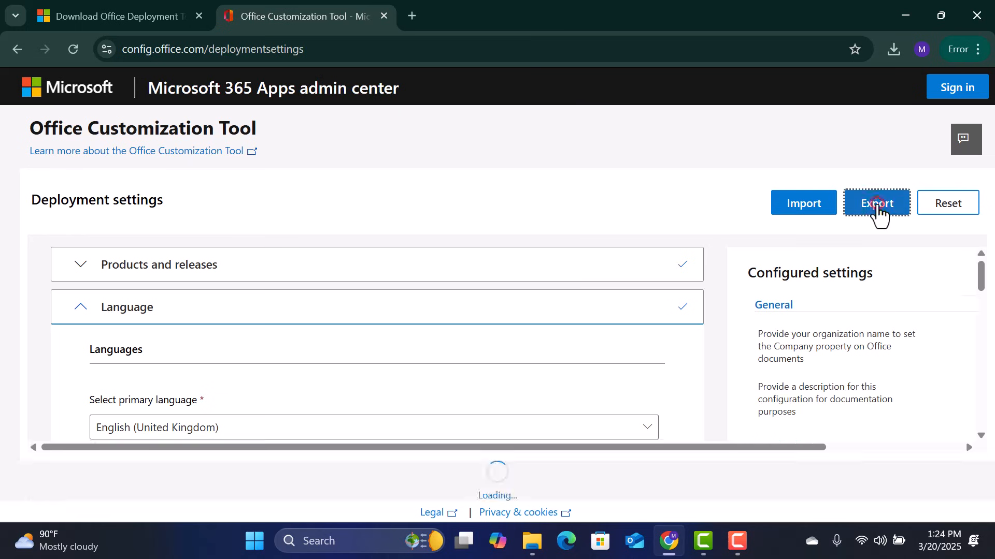
{"action": "left_click", "coordinate": [255, 314]}
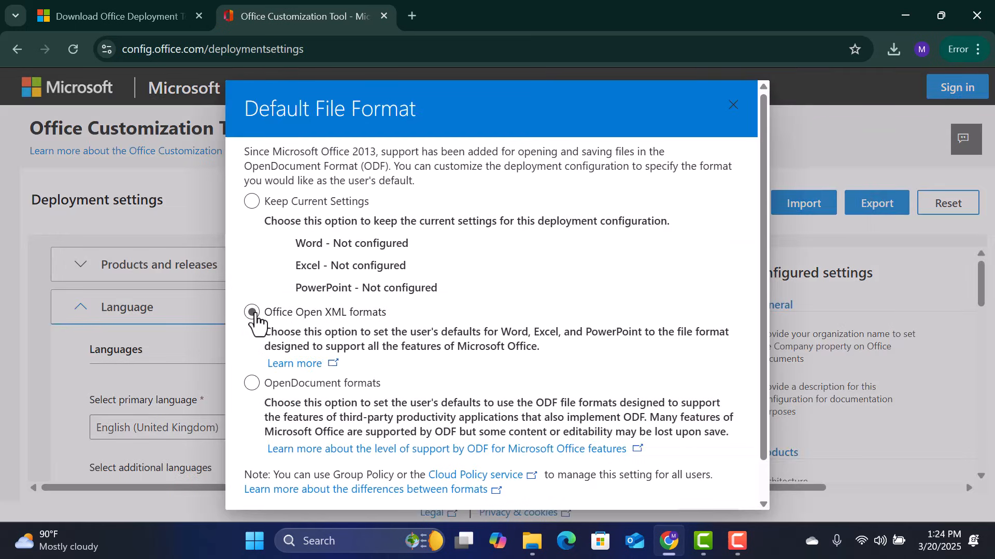
{"action": "scroll", "coordinate": [564, 368], "scroll_direction": "down", "scroll_amount": 1}
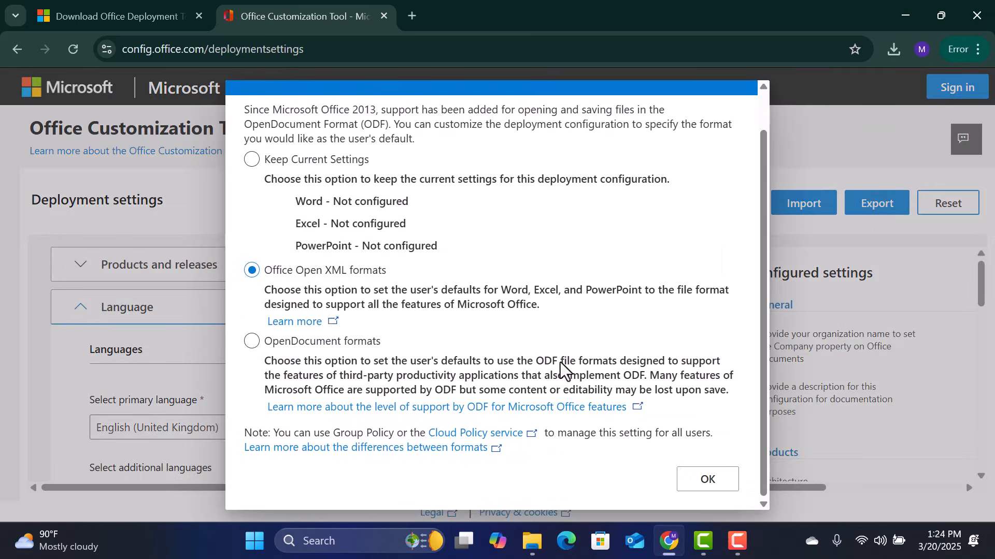
{"action": "left_click", "coordinate": [705, 480]}
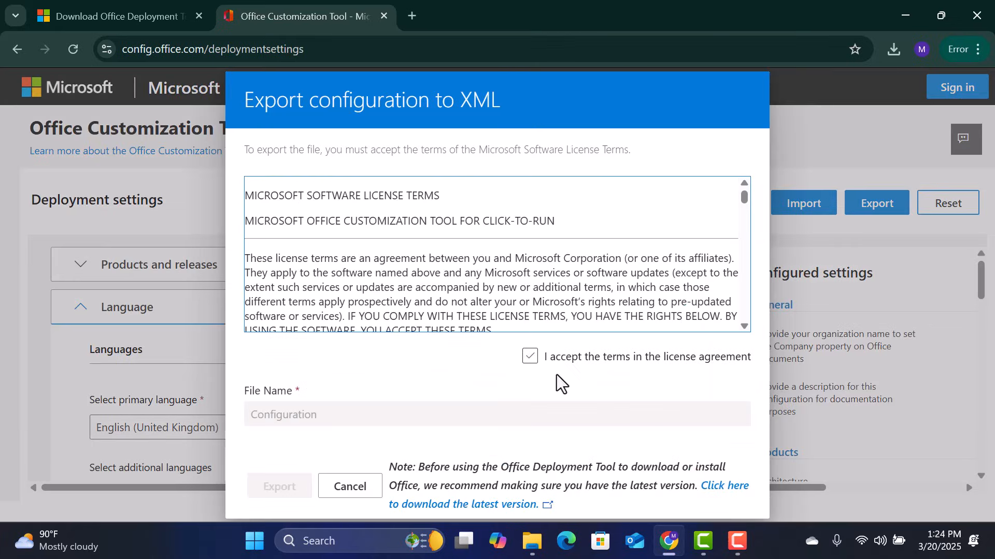
{"action": "left_click", "coordinate": [530, 357]}
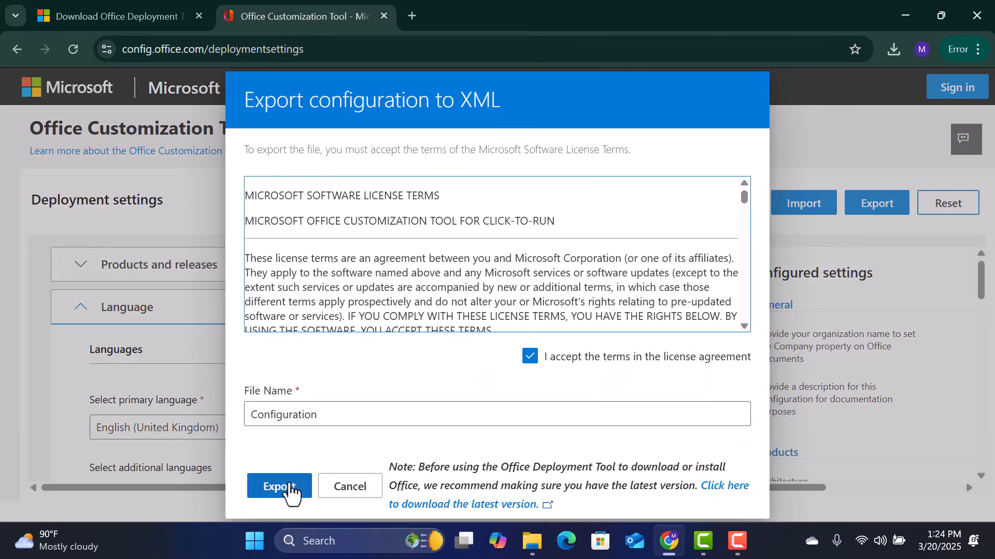
{"action": "left_click", "coordinate": [284, 489]}
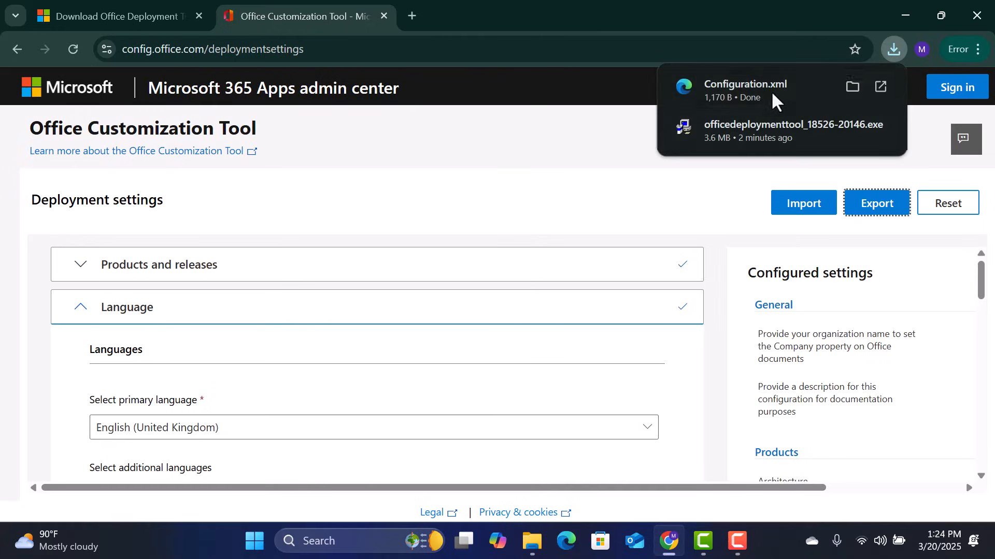
Show the downloaded Configuration.xml in its folder and display the folder's files as large thumbnails
{"action": "left_click", "coordinate": [855, 87]}
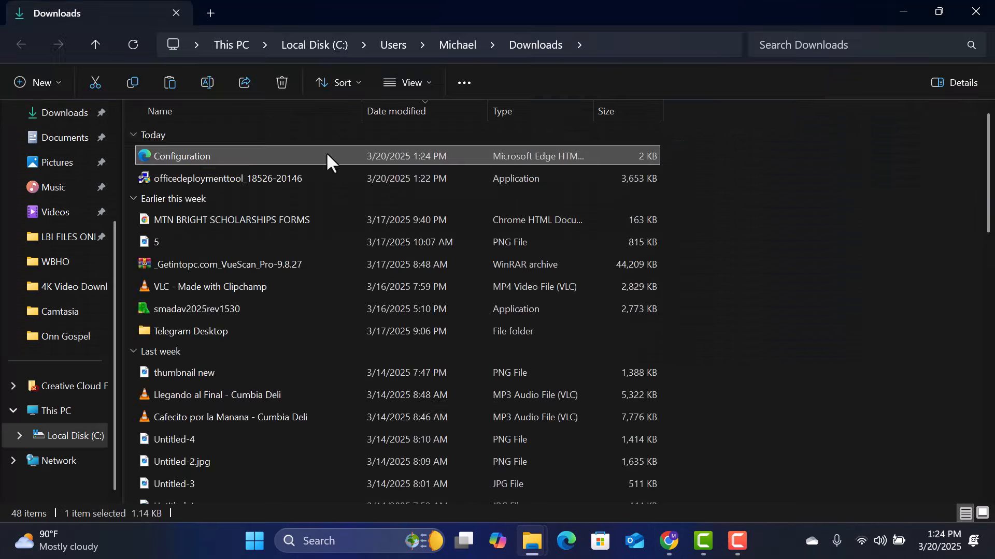
{"action": "left_click", "coordinate": [983, 513]}
{"action": "left_click", "coordinate": [364, 176]}
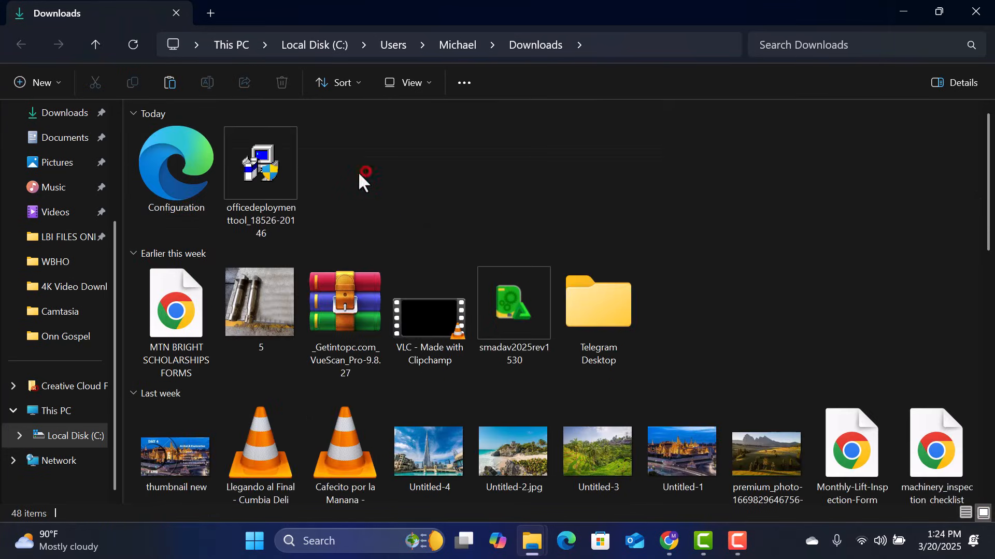
{"action": "left_click_drag", "start_coordinate": [359, 171], "coordinate": [163, 168]}
{"action": "right_click", "coordinate": [163, 168]}
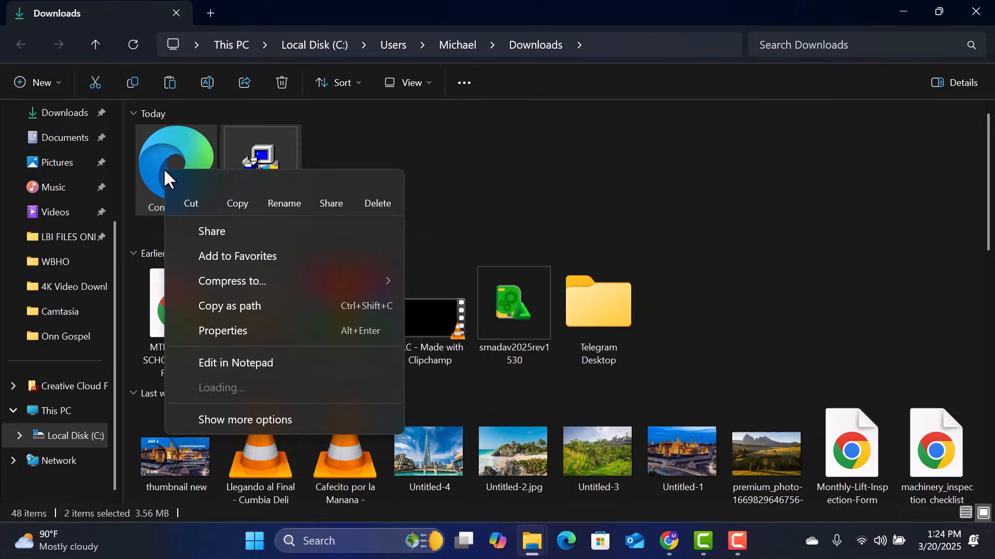
{"action": "left_click", "coordinate": [235, 197]}
Open Local Disk (C:) in a new File Explorer window
{"action": "key", "text": "super+e"}
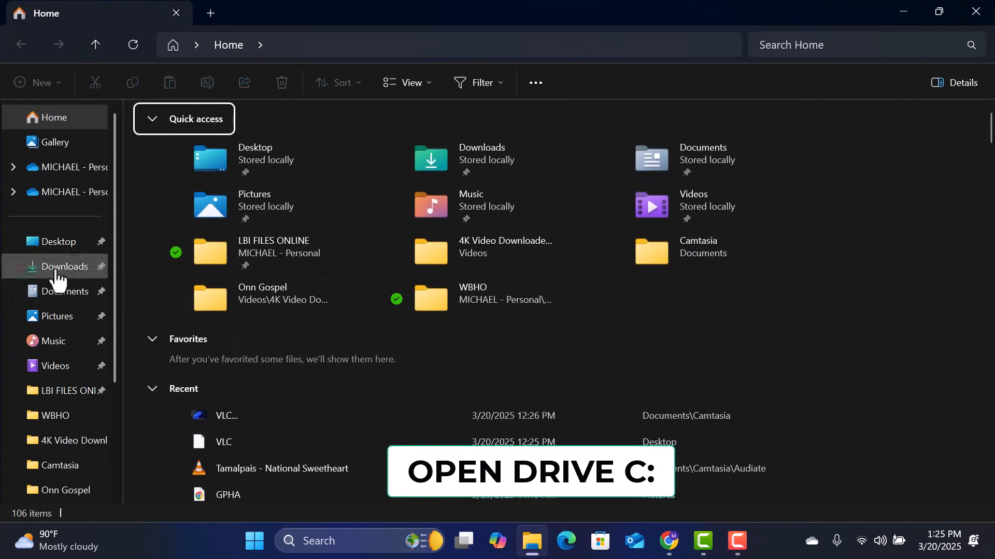
{"action": "scroll", "coordinate": [54, 280], "scroll_direction": "down", "scroll_amount": 5}
{"action": "left_click", "coordinate": [54, 413]}
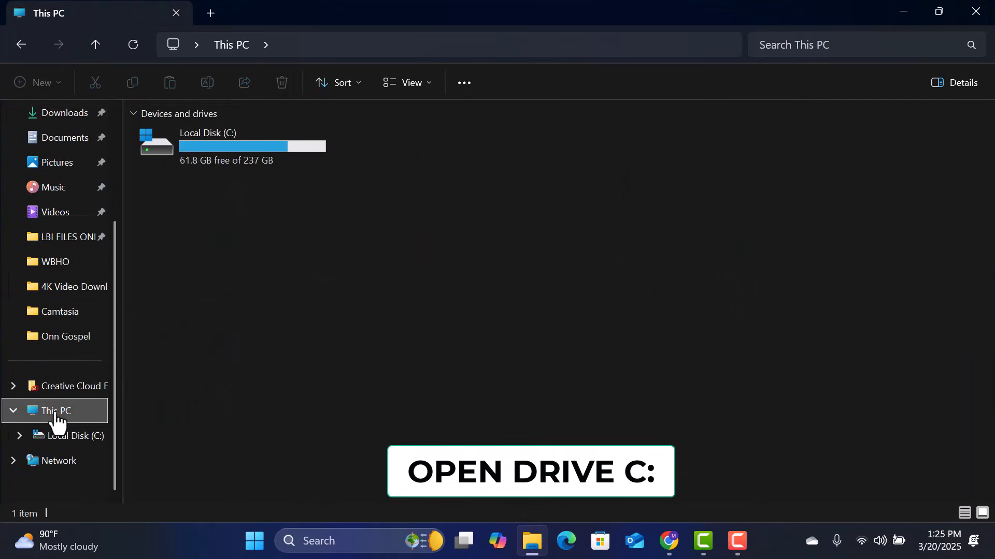
{"action": "double_click", "coordinate": [233, 163]}
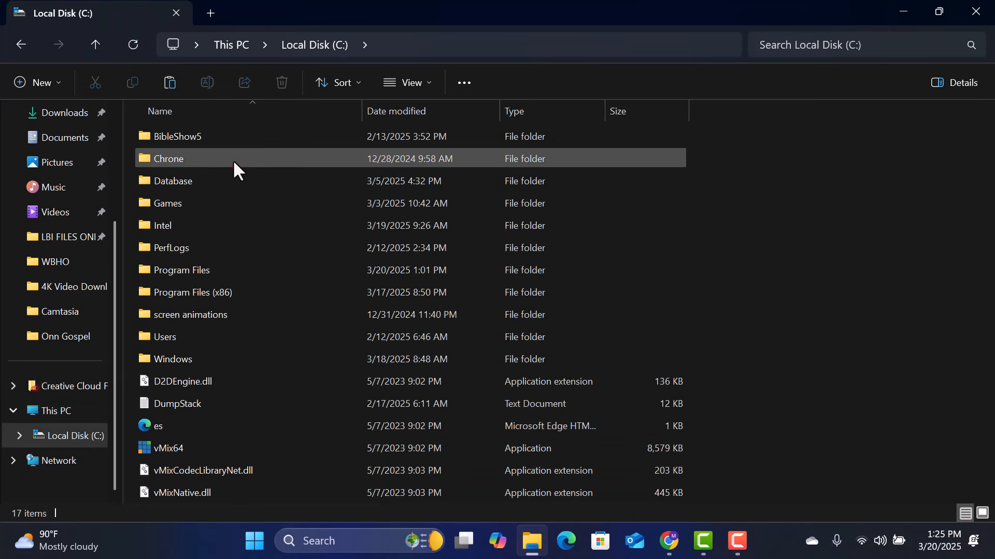
Create a new folder named OFFICE 2024 in the root of drive C
{"action": "right_click", "coordinate": [756, 288]}
{"action": "mouse_move", "coordinate": [790, 187]}
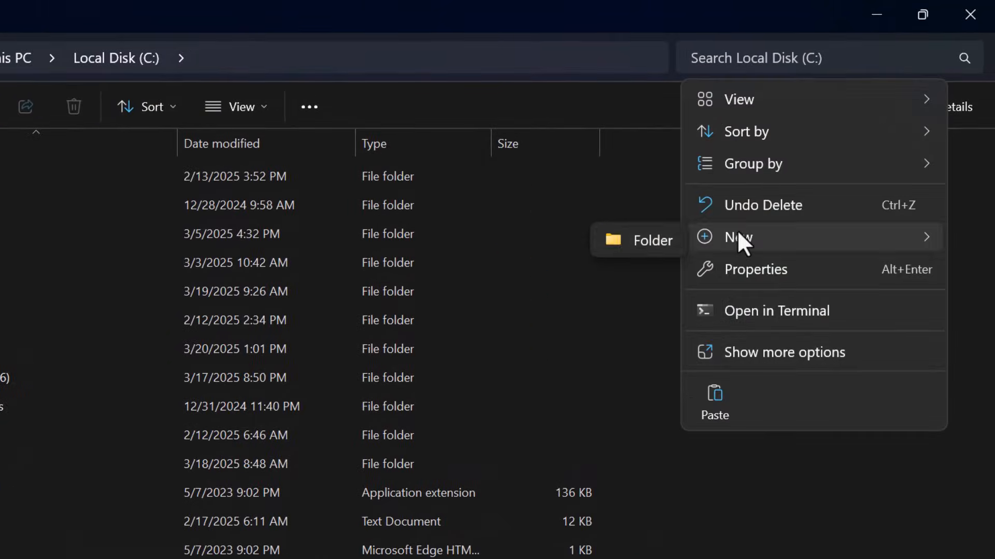
{"action": "left_click", "coordinate": [693, 187]}
{"action": "type", "text": "off"}
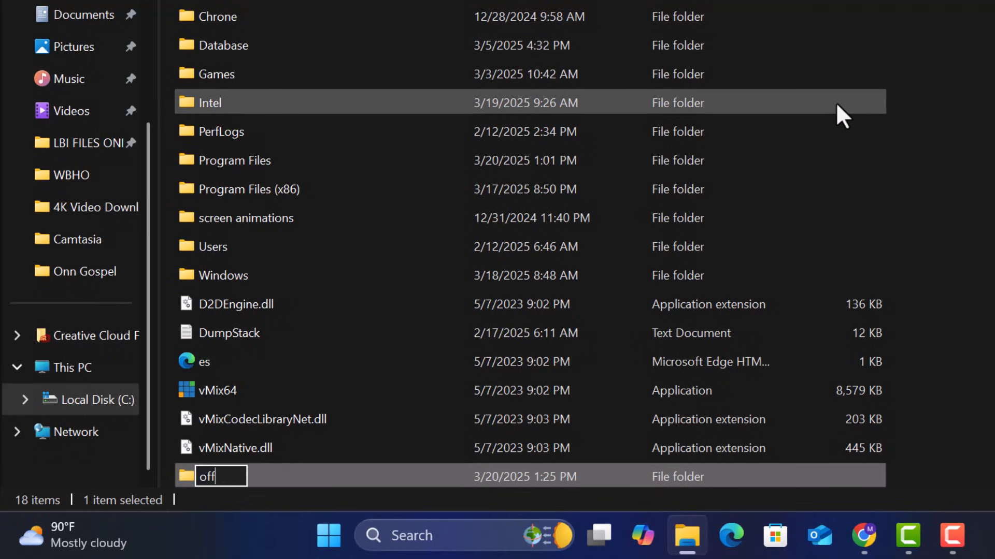
{"action": "key", "text": "BackSpace"}
{"action": "key", "text": "BackSpace"}
{"action": "key", "text": "BackSpace"}
{"action": "type", "text": "OF"}
{"action": "key", "text": "BackSpace"}
{"action": "key", "text": "BackSpace"}
{"action": "key", "text": "BackSpace"}
{"action": "type", "text": "OFFICE "}
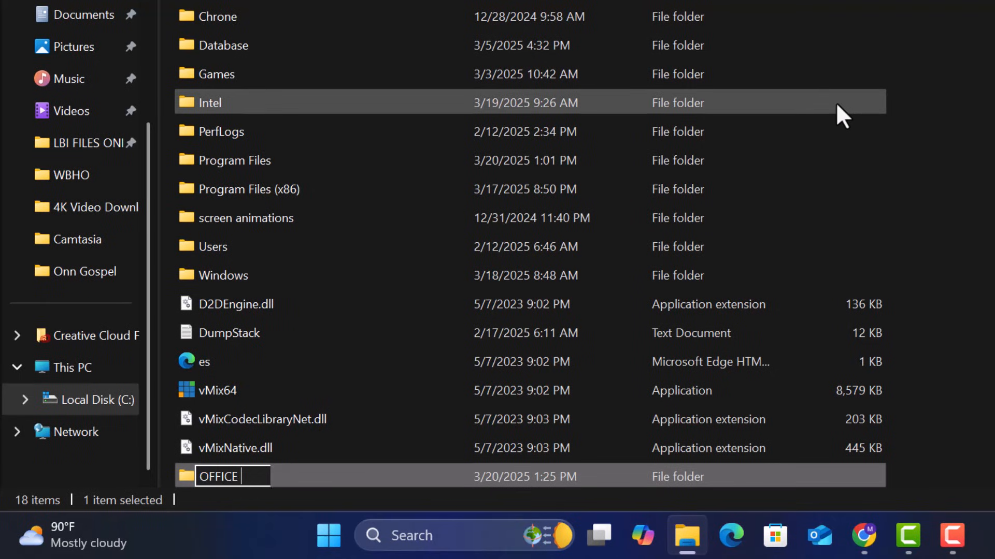
{"action": "type", "text": "2024"}
{"action": "key", "text": "Return"}
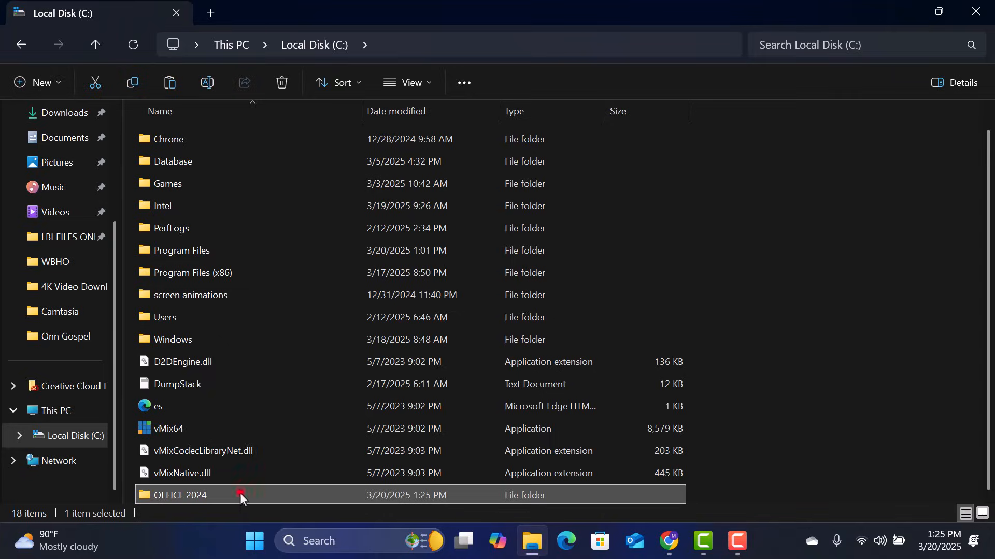
Paste the copied configuration file and deployment tool into the OFFICE 2024 folder
{"action": "double_click", "coordinate": [241, 494]}
{"action": "right_click", "coordinate": [214, 214]}
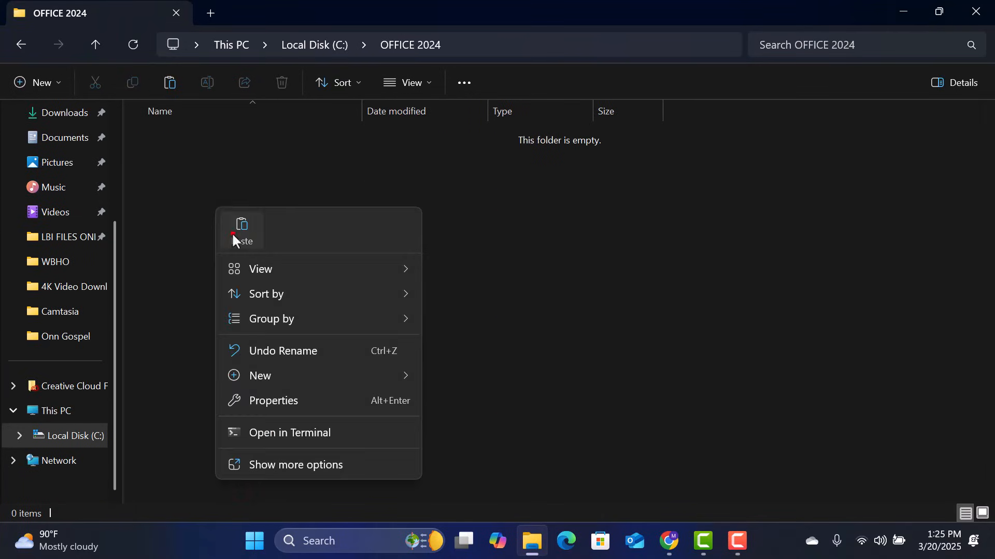
{"action": "left_click", "coordinate": [234, 227]}
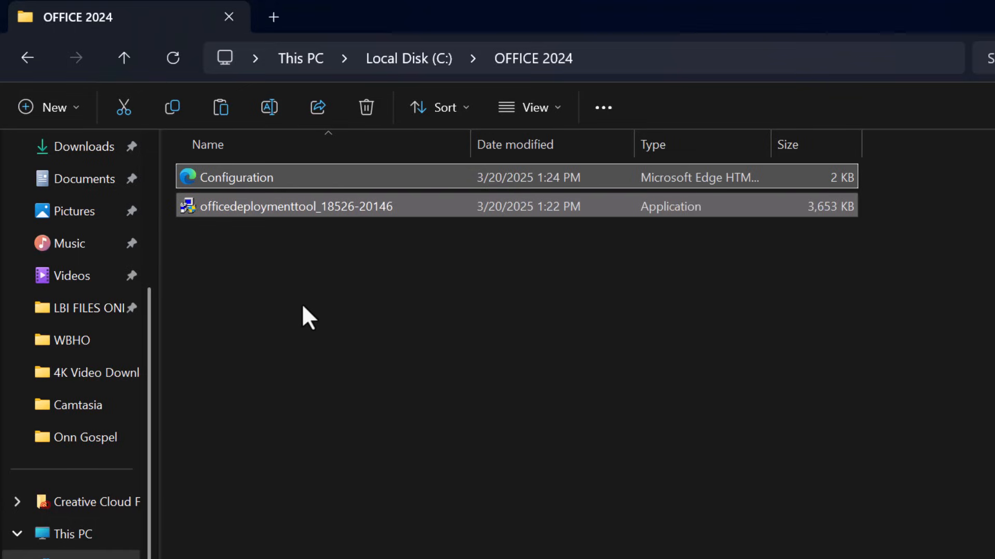
{"action": "left_click", "coordinate": [299, 306]}
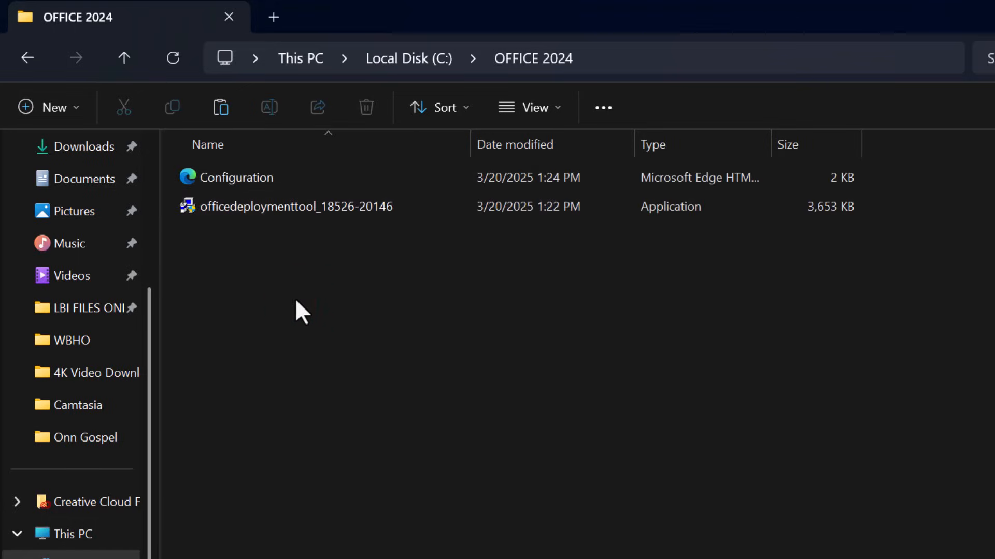
{"action": "left_click", "coordinate": [295, 206]}
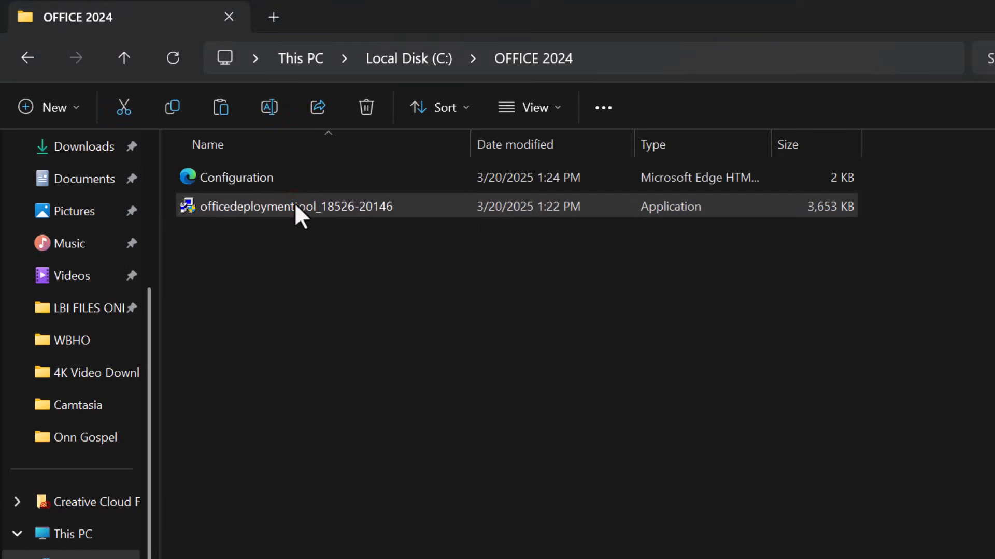
{"action": "double_click", "coordinate": [158, 163]}
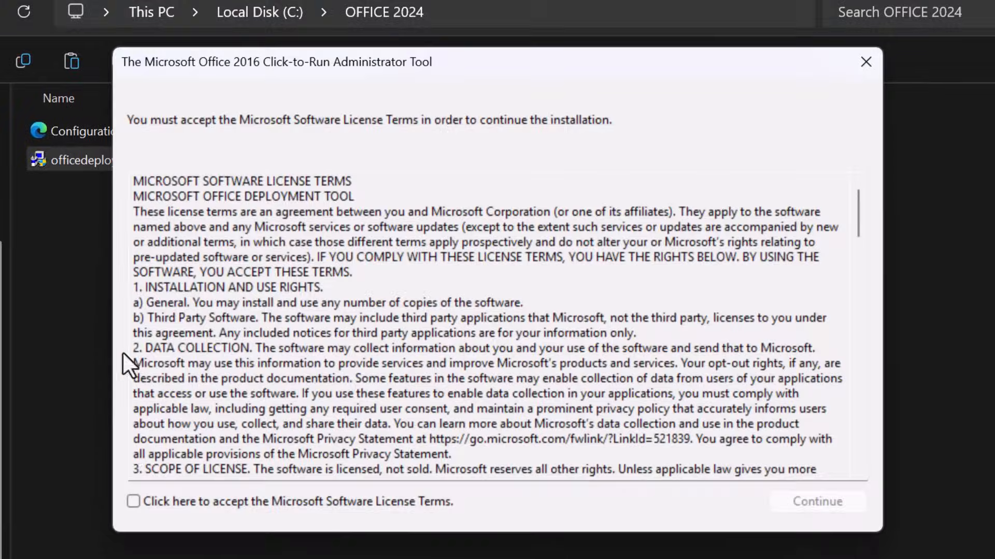
{"action": "left_click", "coordinate": [132, 502]}
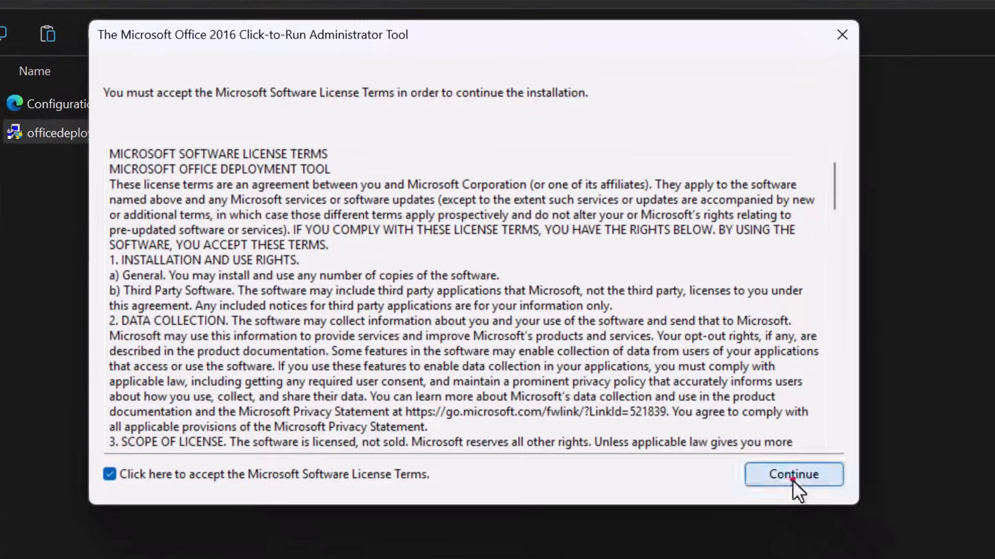
{"action": "left_click", "coordinate": [810, 504]}
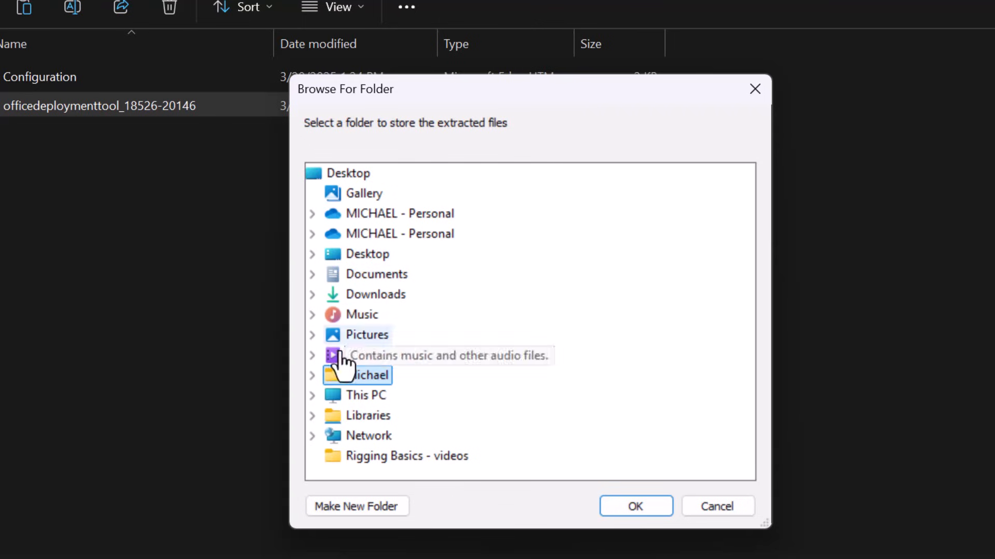
Extract the deployment tool's files to the OFFICE 2024 folder on Local Disk (C:)
{"action": "left_click", "coordinate": [316, 395]}
{"action": "scroll", "coordinate": [400, 395], "scroll_direction": "down", "scroll_amount": 1}
{"action": "left_click", "coordinate": [399, 355]}
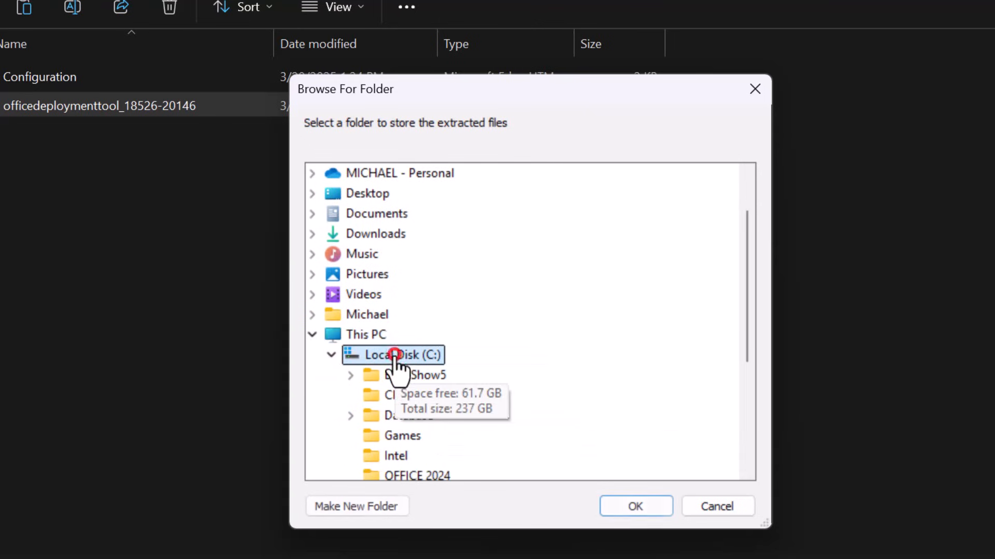
{"action": "scroll", "coordinate": [404, 386], "scroll_direction": "down", "scroll_amount": 1}
{"action": "left_click", "coordinate": [417, 415]}
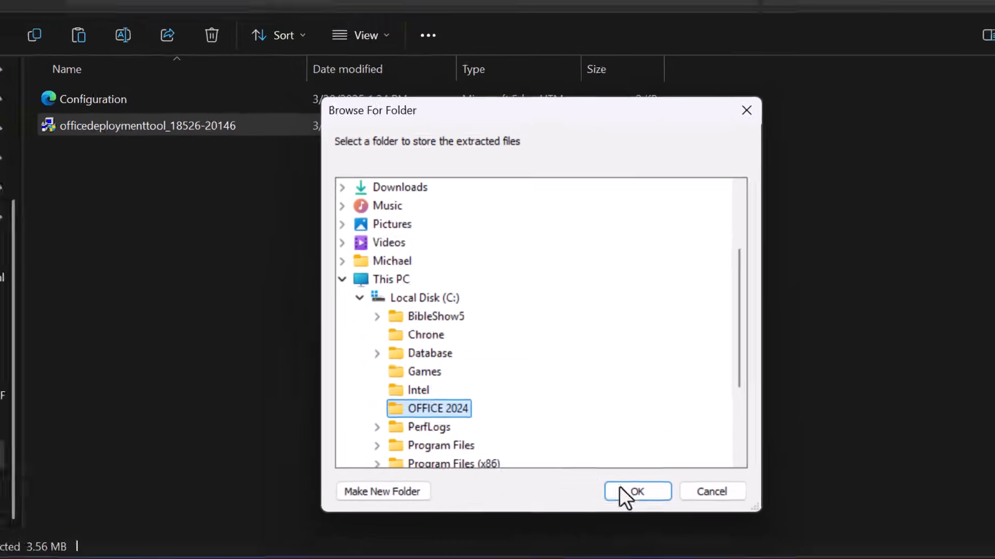
{"action": "left_click", "coordinate": [635, 506]}
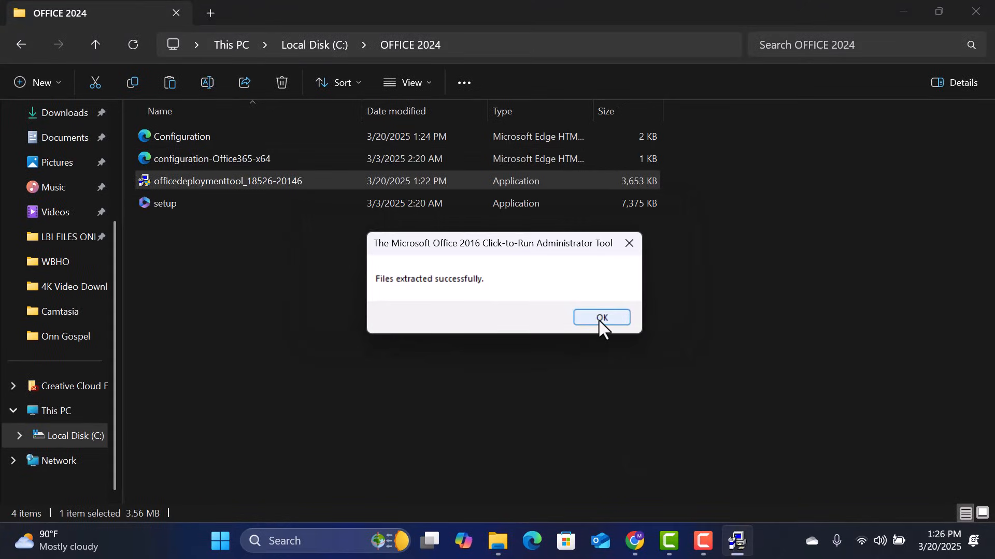
{"action": "left_click", "coordinate": [599, 318]}
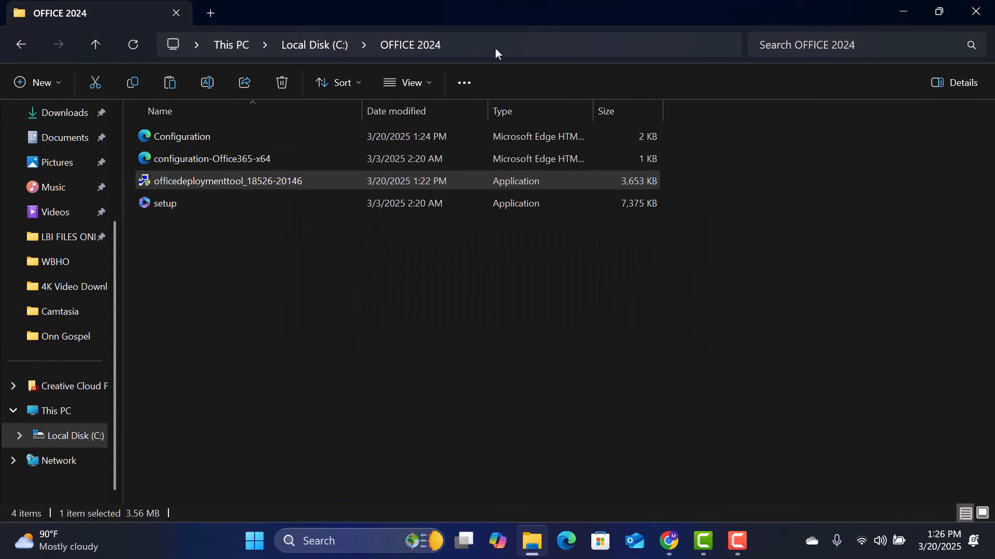
Copy the OFFICE 2024 folder's address and open Command Prompt as administrator
{"action": "right_click", "coordinate": [495, 51]}
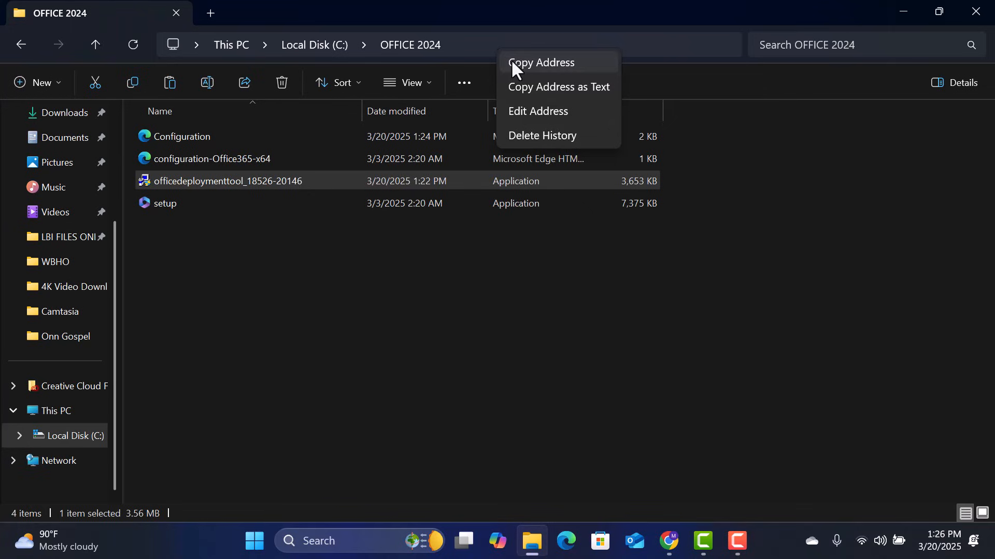
{"action": "left_click", "coordinate": [513, 63]}
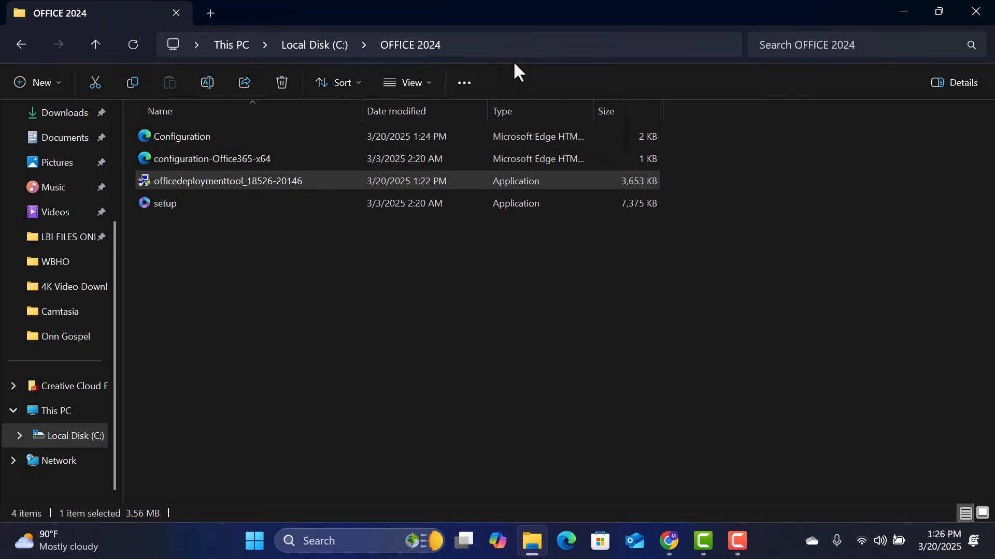
{"action": "left_click", "coordinate": [336, 542]}
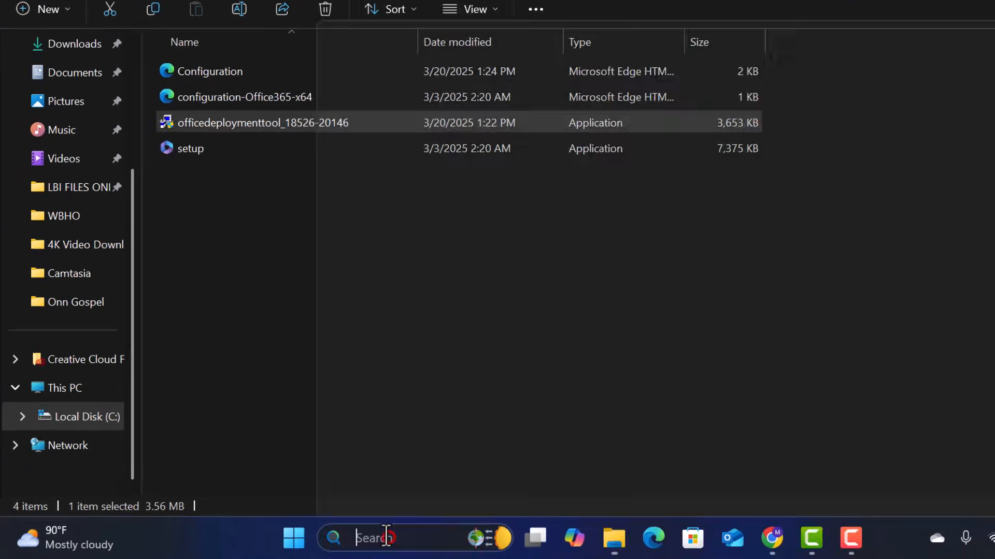
{"action": "type", "text": "CMD"}
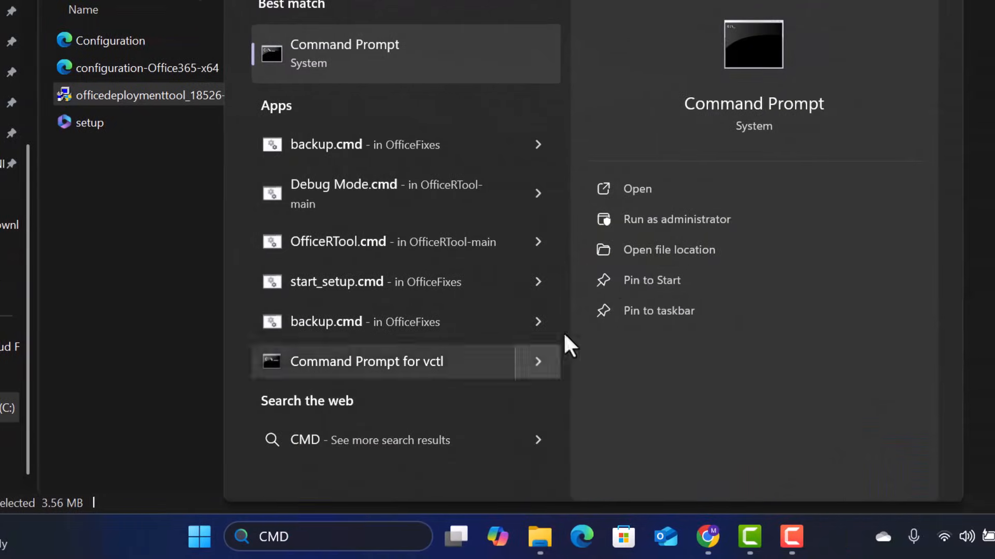
{"action": "left_click", "coordinate": [760, 225]}
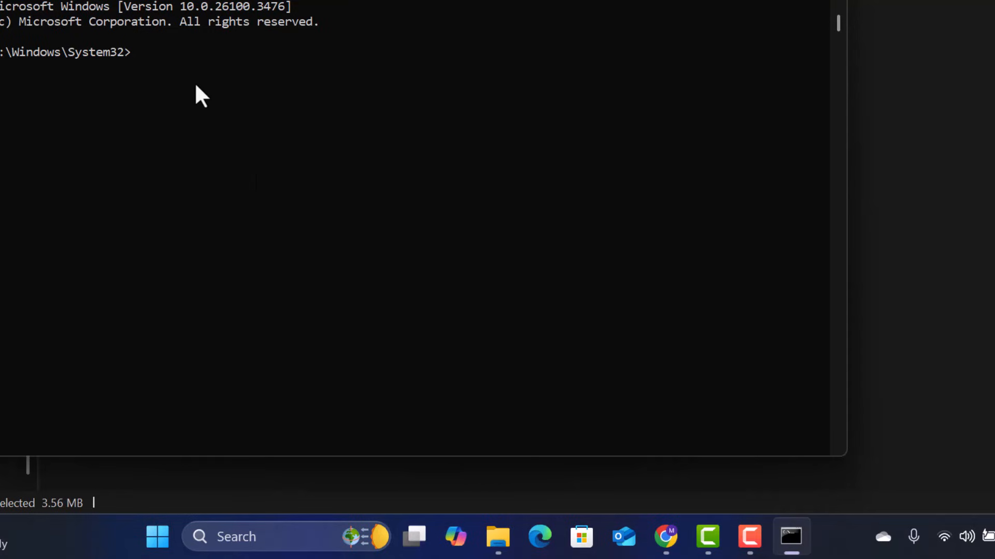
Change the Command Prompt's working directory to the copied path with cd C:\OFFICE 2024
{"action": "type", "text": "cd"}
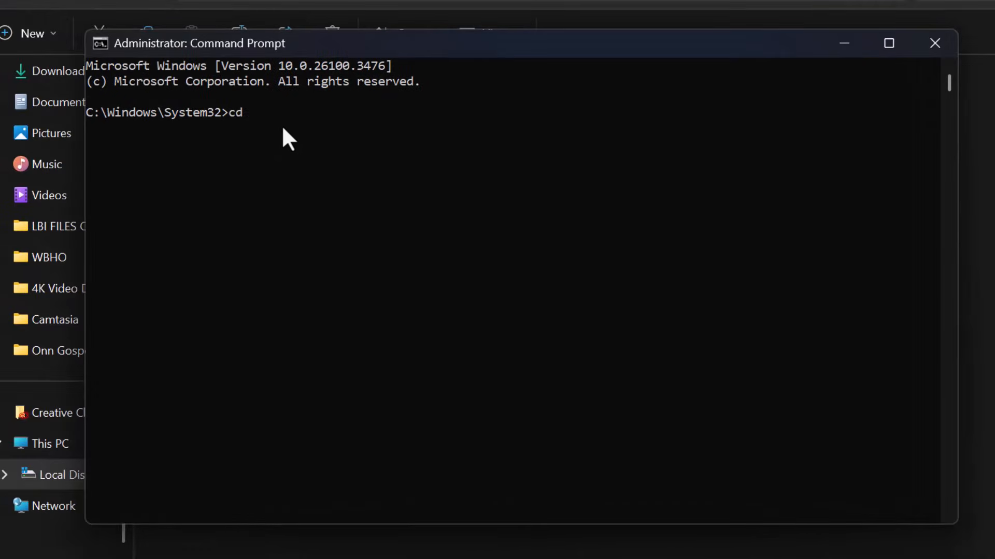
{"action": "type", "text": "C:\\OFFICE 2024"}
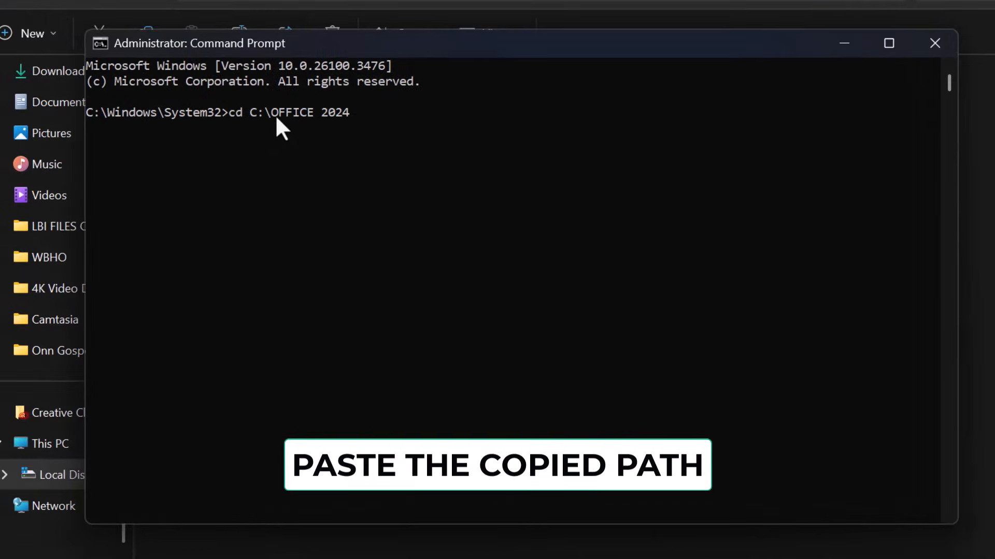
{"action": "key", "text": "Return"}
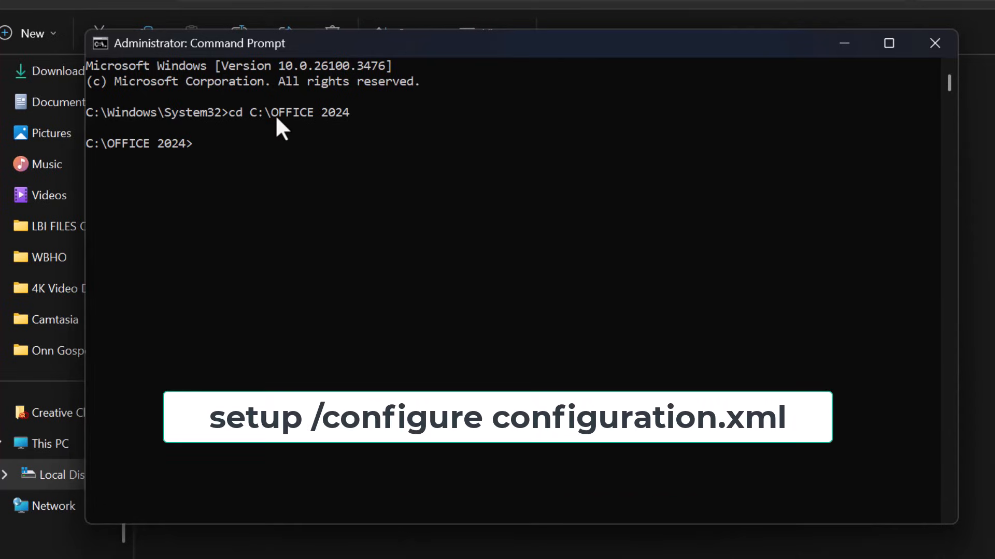
Start the Office installation by running setup /configure configuration.xml
{"action": "type", "text": "setup /configure config"}
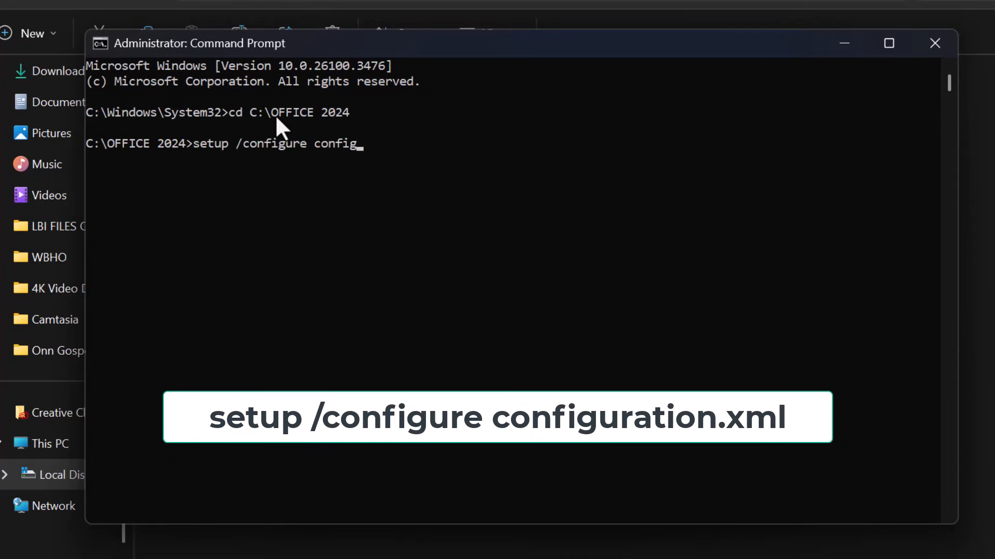
{"action": "type", "text": "uration.xml"}
{"action": "key", "text": "Return"}
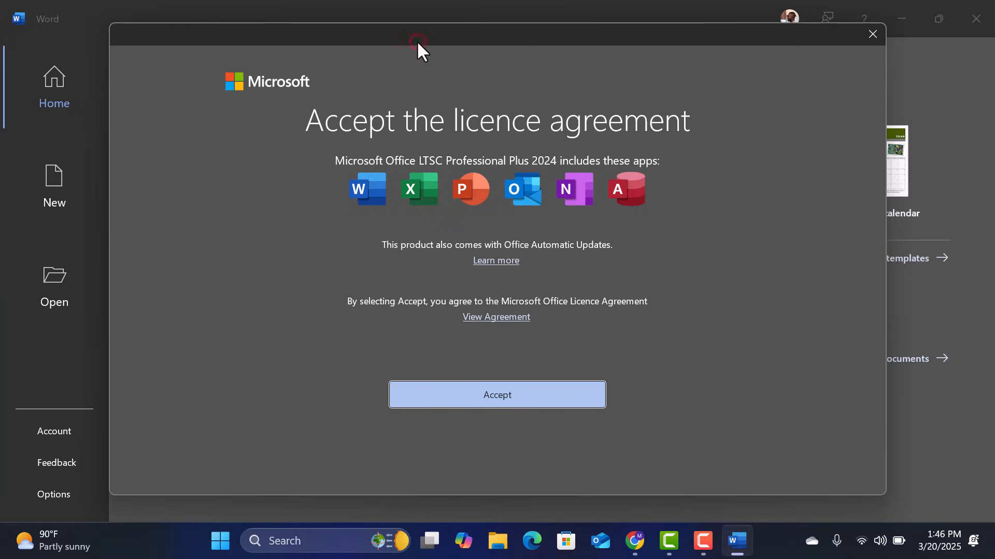
Accept the Office licence agreement in Word and create a blank document
{"action": "left_click", "coordinate": [476, 396]}
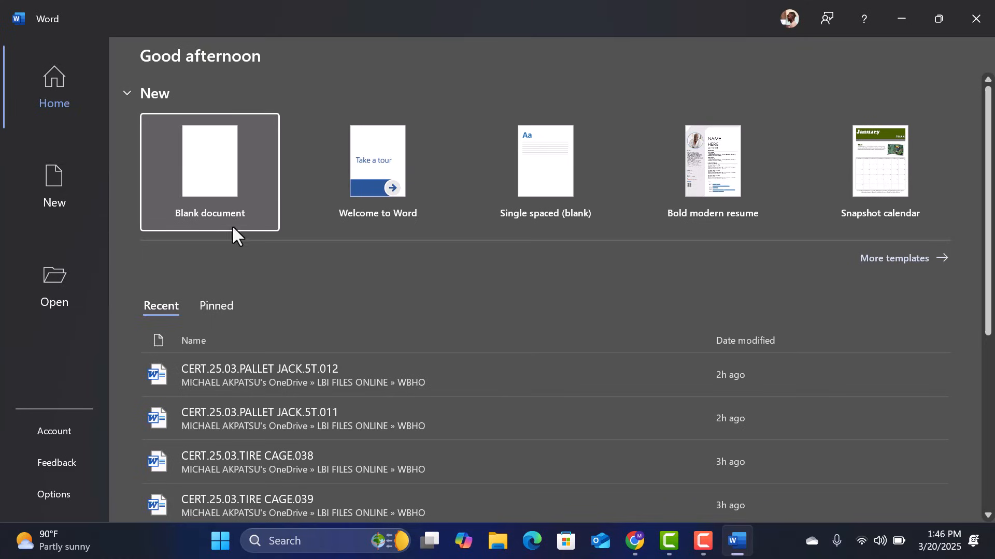
{"action": "left_click", "coordinate": [211, 176]}
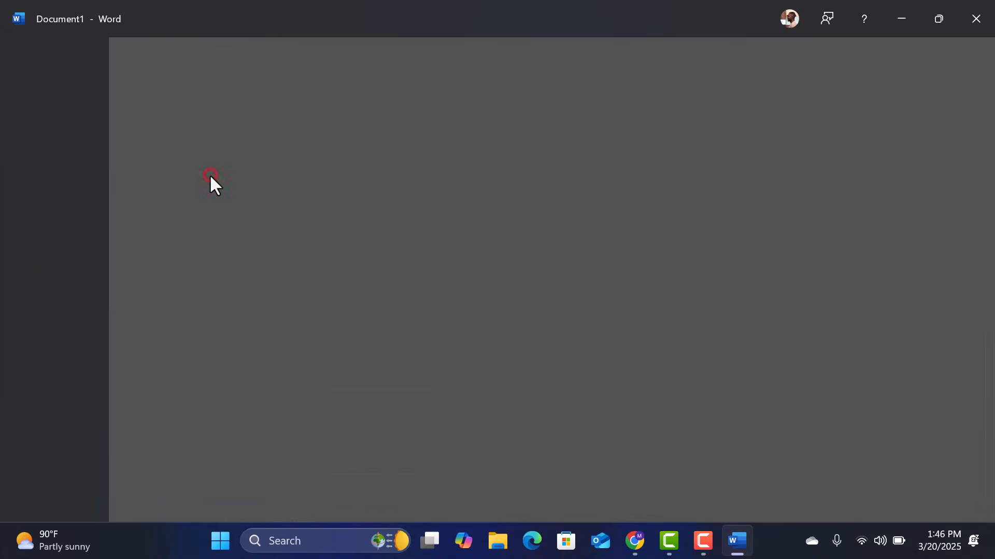
Open Word's Account page to check the product and activation information
{"action": "left_click", "coordinate": [25, 50]}
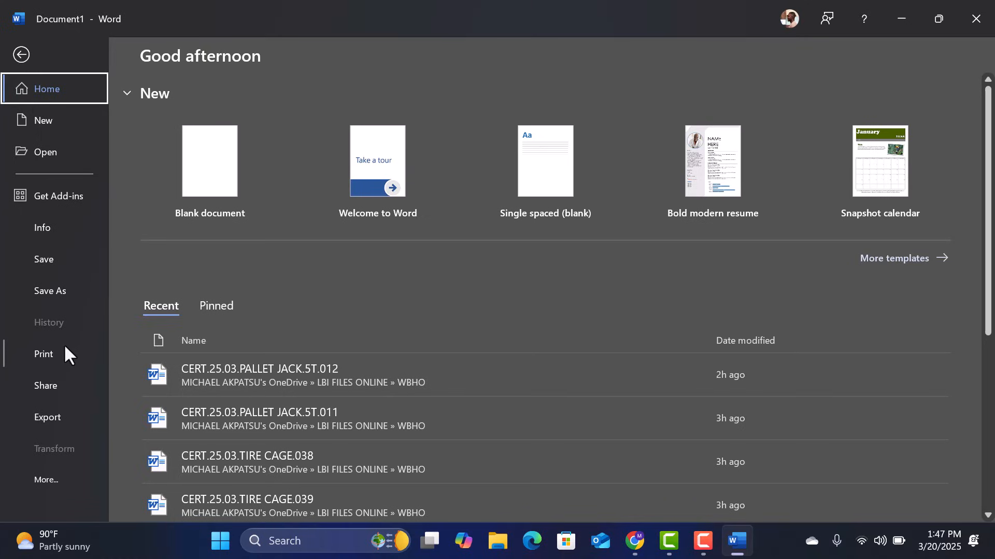
{"action": "left_click", "coordinate": [44, 482]}
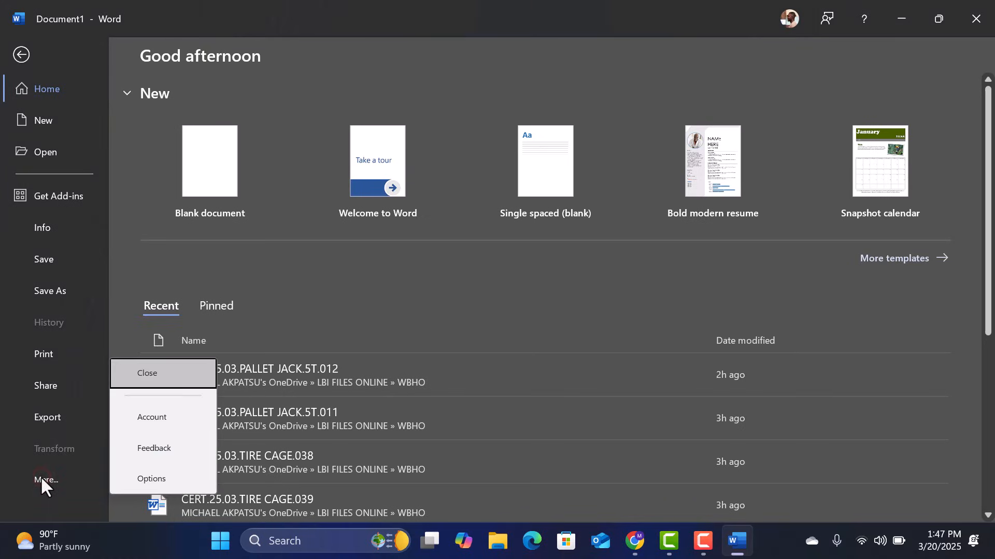
{"action": "left_click", "coordinate": [154, 419]}
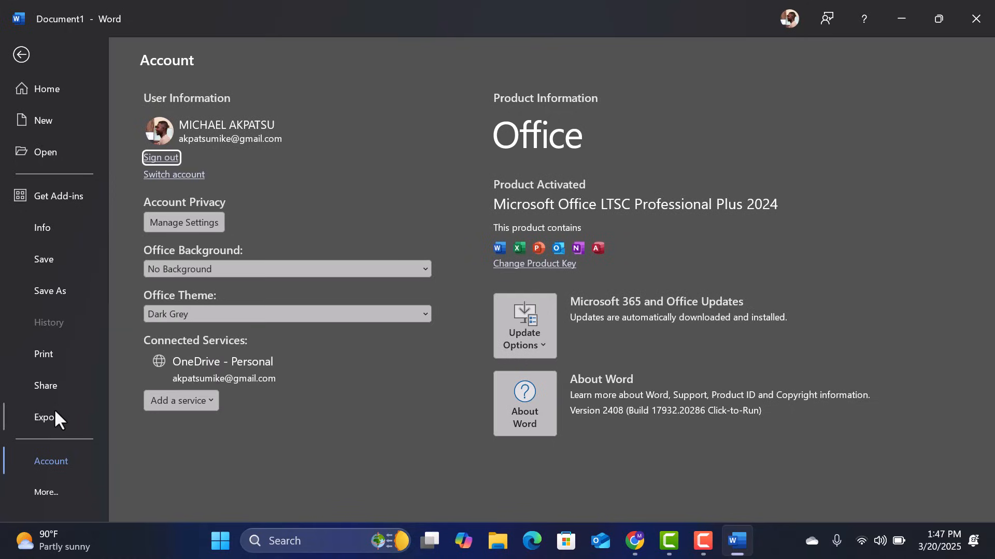